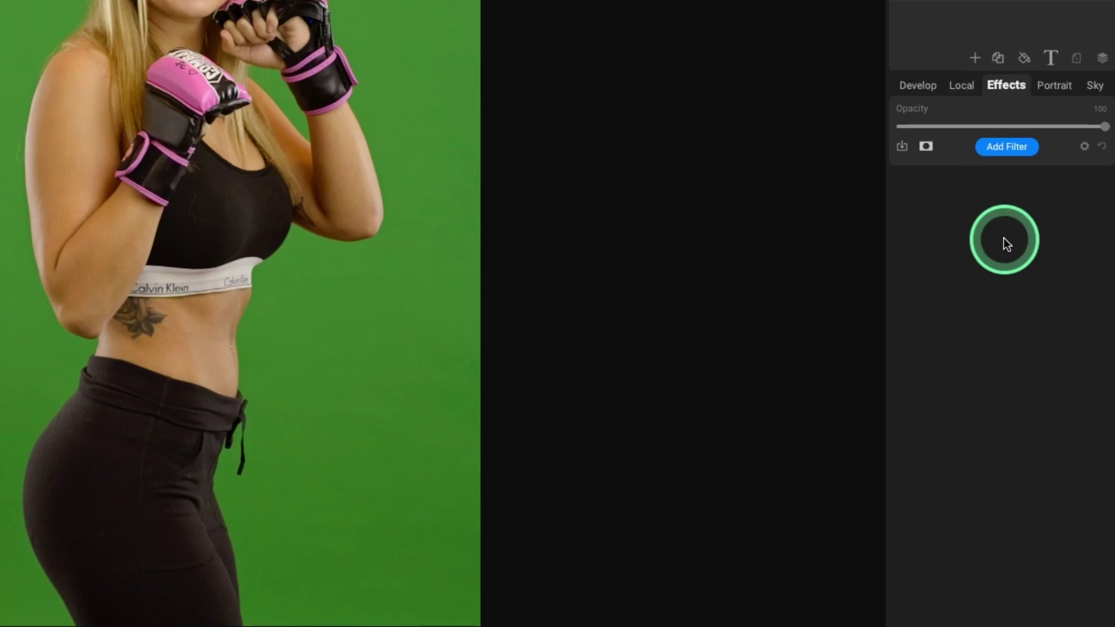
Add a Curves filter to the green-screen photo
click(1008, 149)
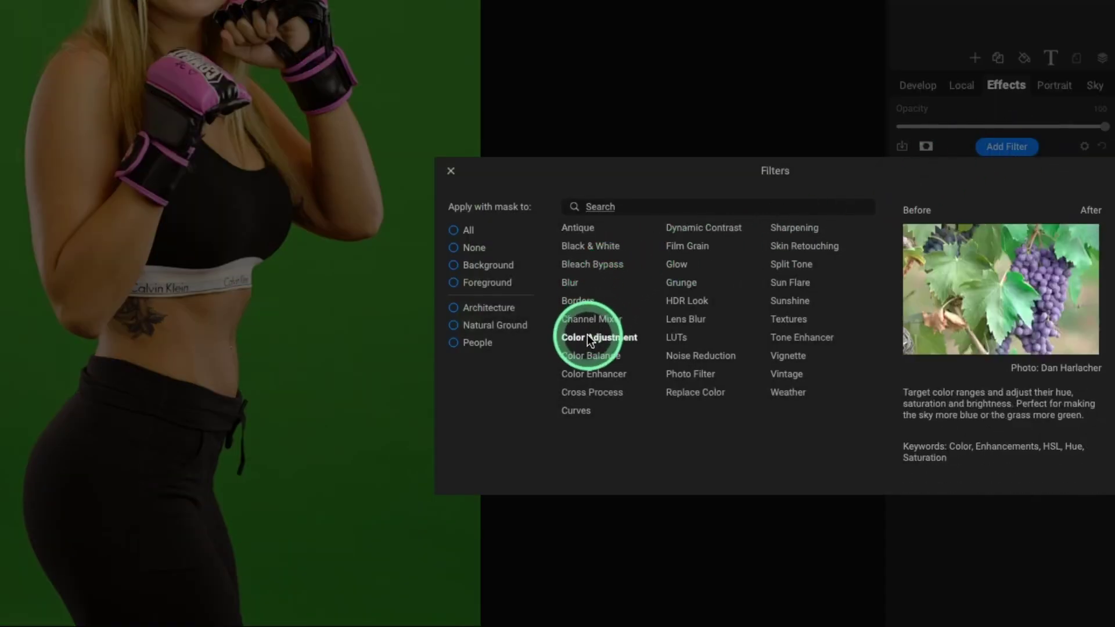
click(582, 410)
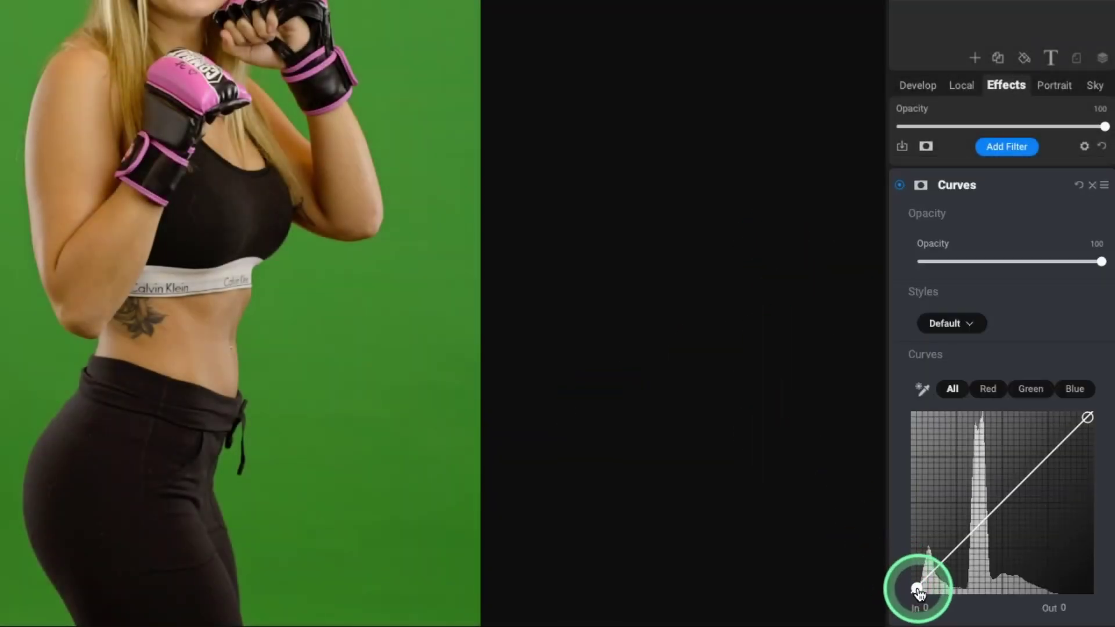
drag(917, 592, 900, 575)
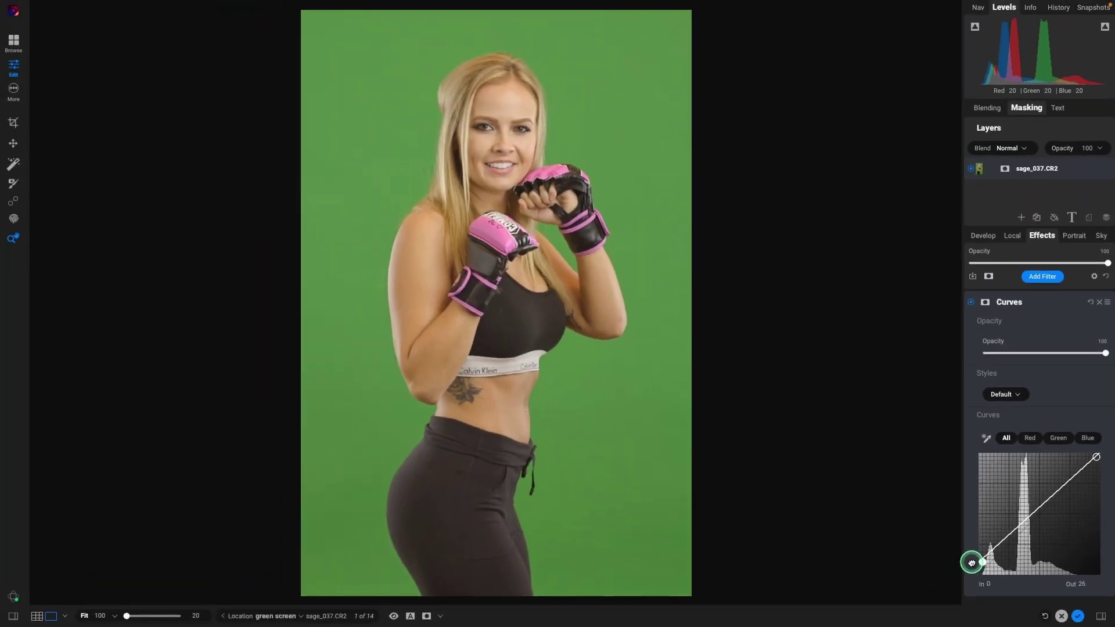
drag(971, 561, 971, 571)
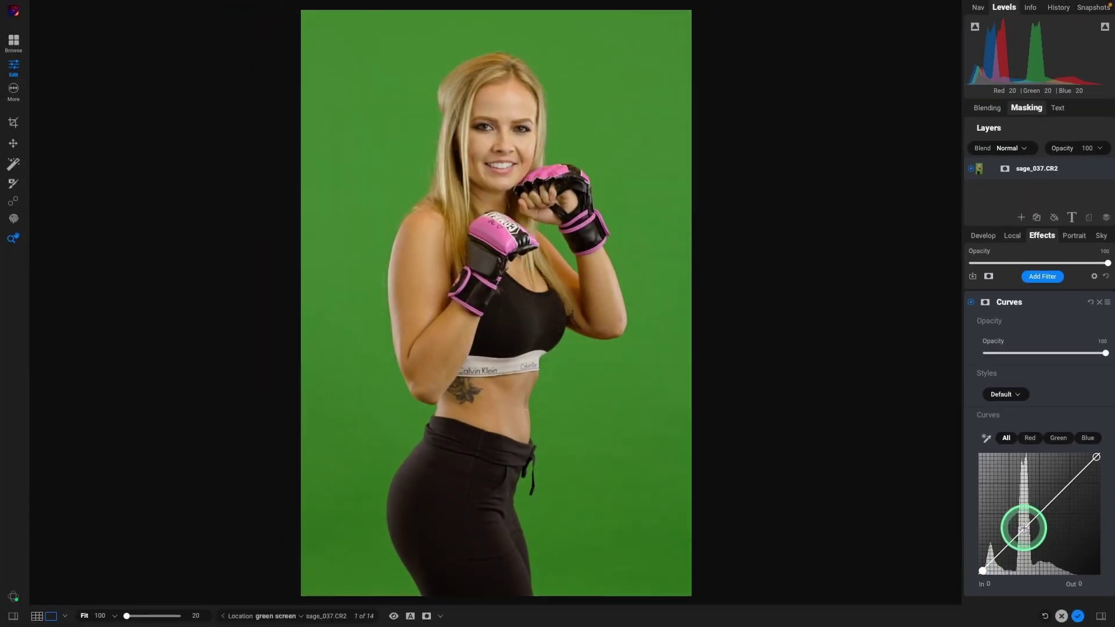
click(1023, 528)
click(969, 572)
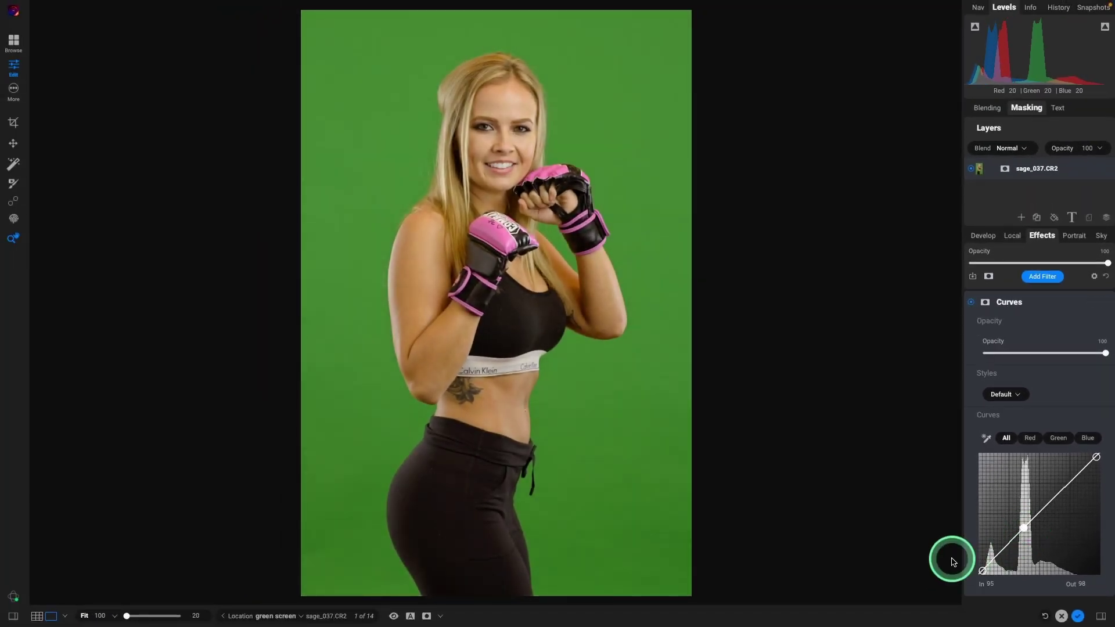
click(984, 574)
drag(984, 575, 968, 566)
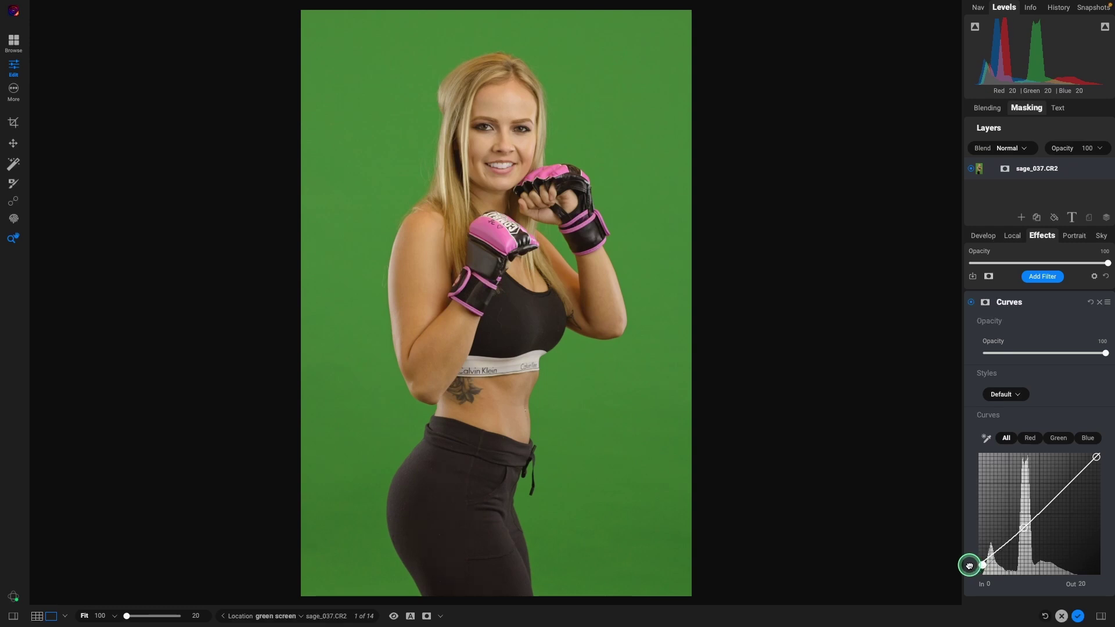
mouse_move(1023, 528)
mouse_down()
mouse_move(1020, 515)
mouse_move(1024, 534)
mouse_up()
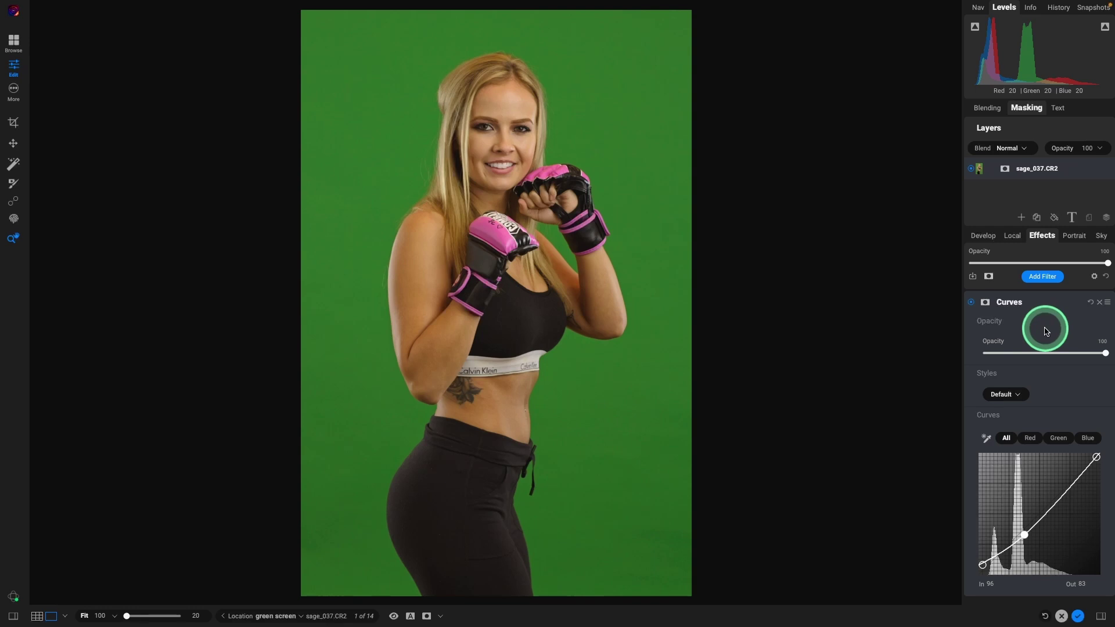
click(1090, 304)
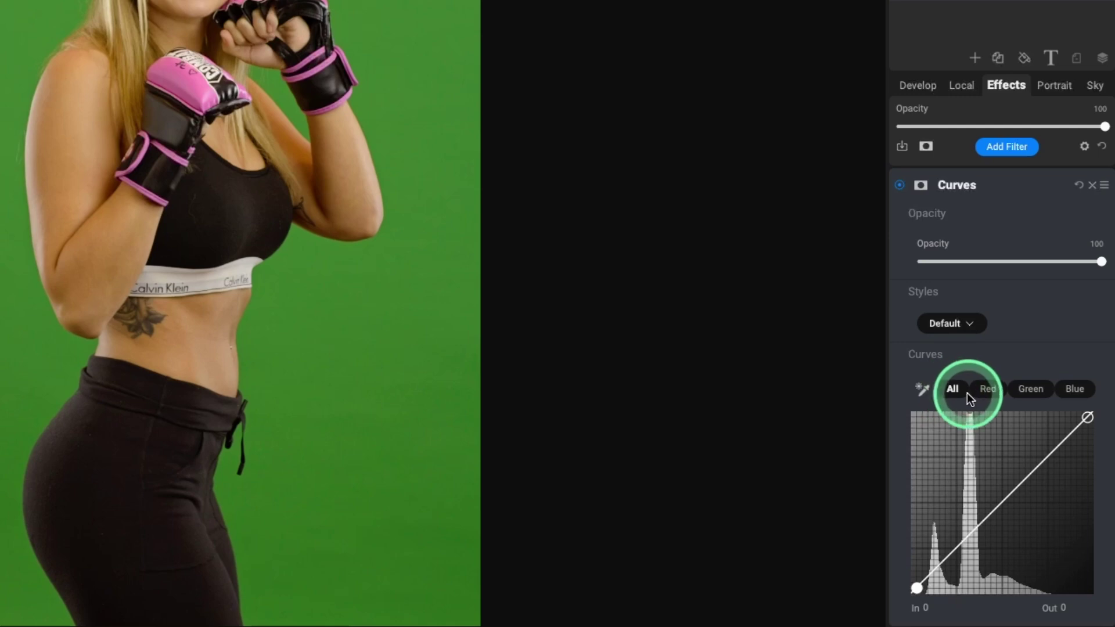
Raise the midpoint of the red channel curve to about In 123, Out 190
click(988, 394)
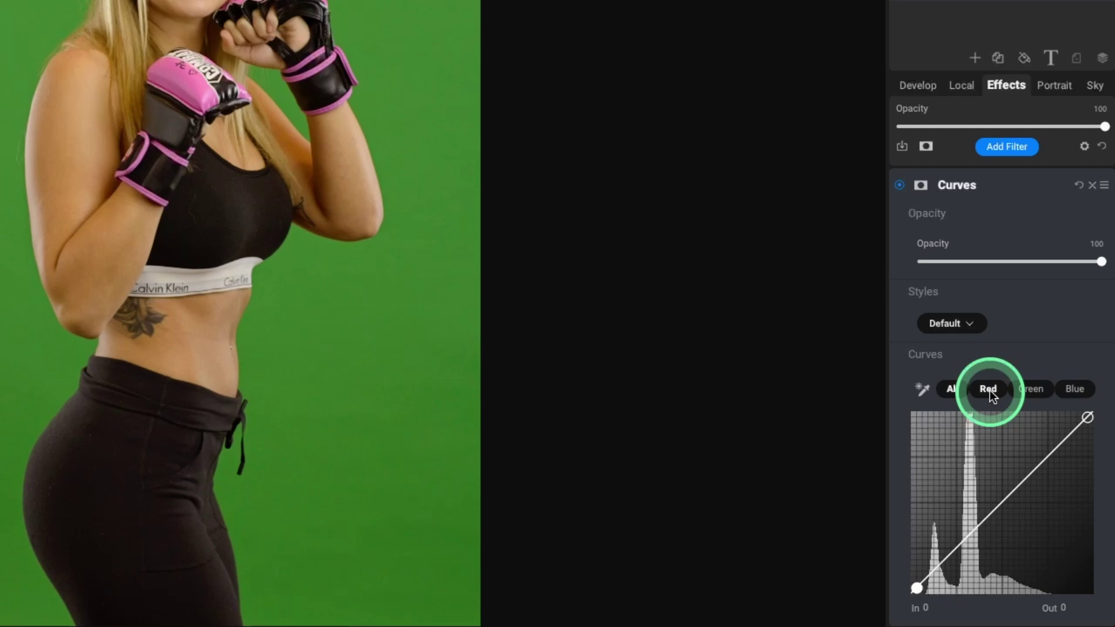
click(992, 397)
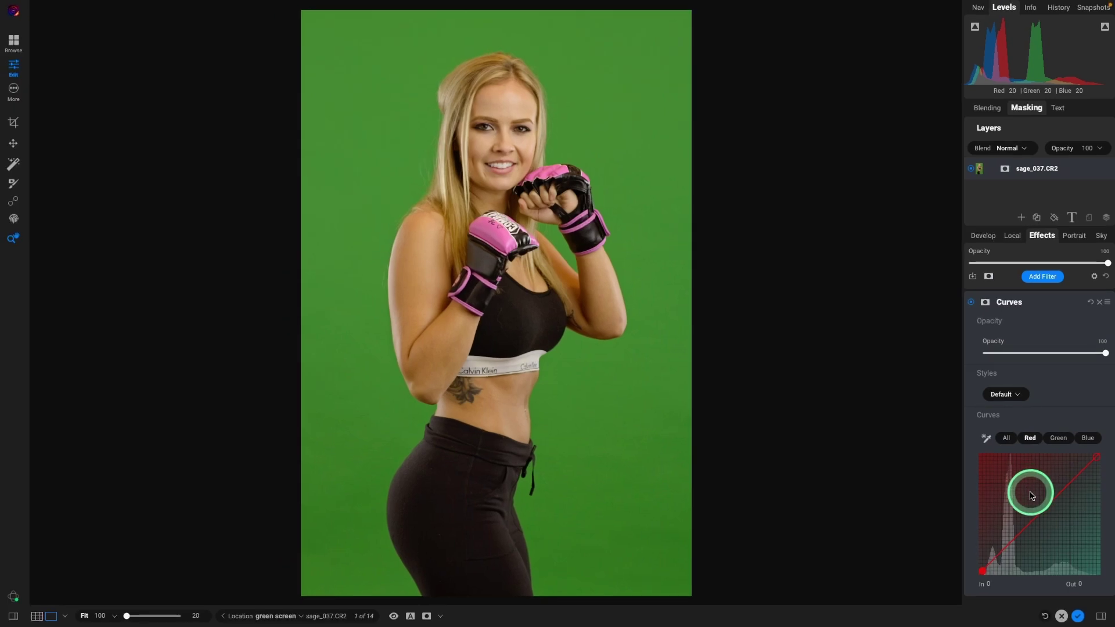
drag(1038, 515, 1038, 500)
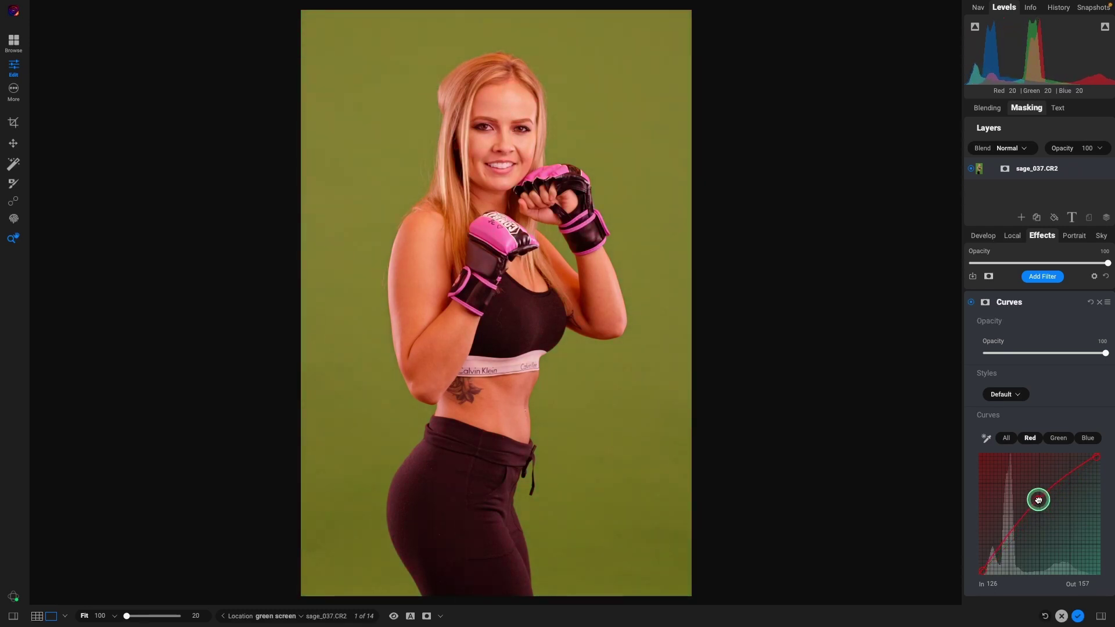
drag(1038, 500, 1038, 487)
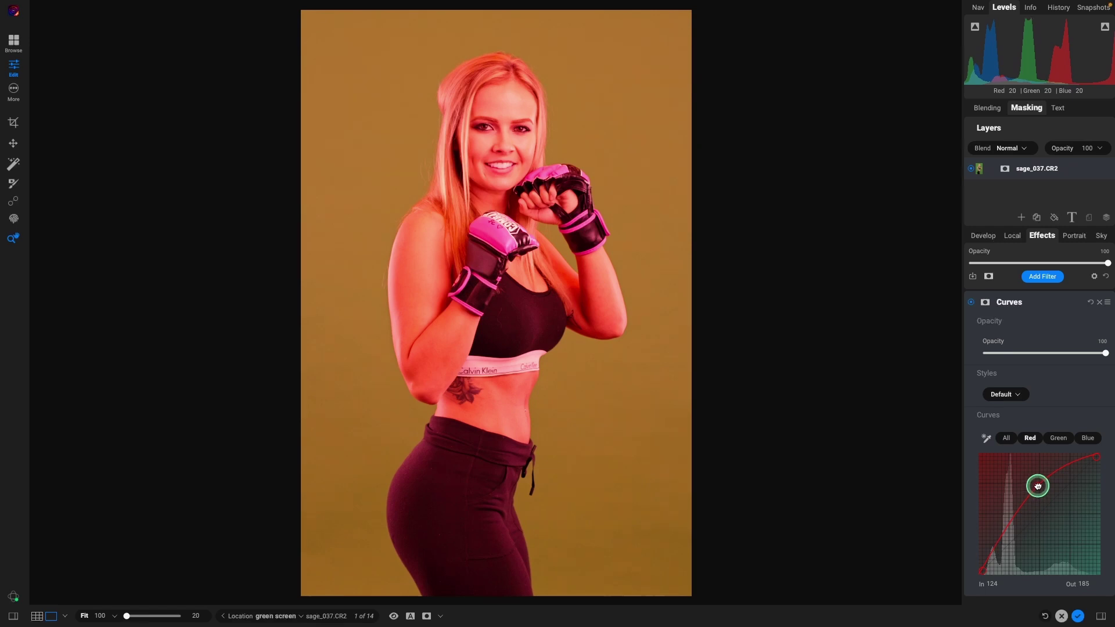
drag(1037, 486, 1036, 484)
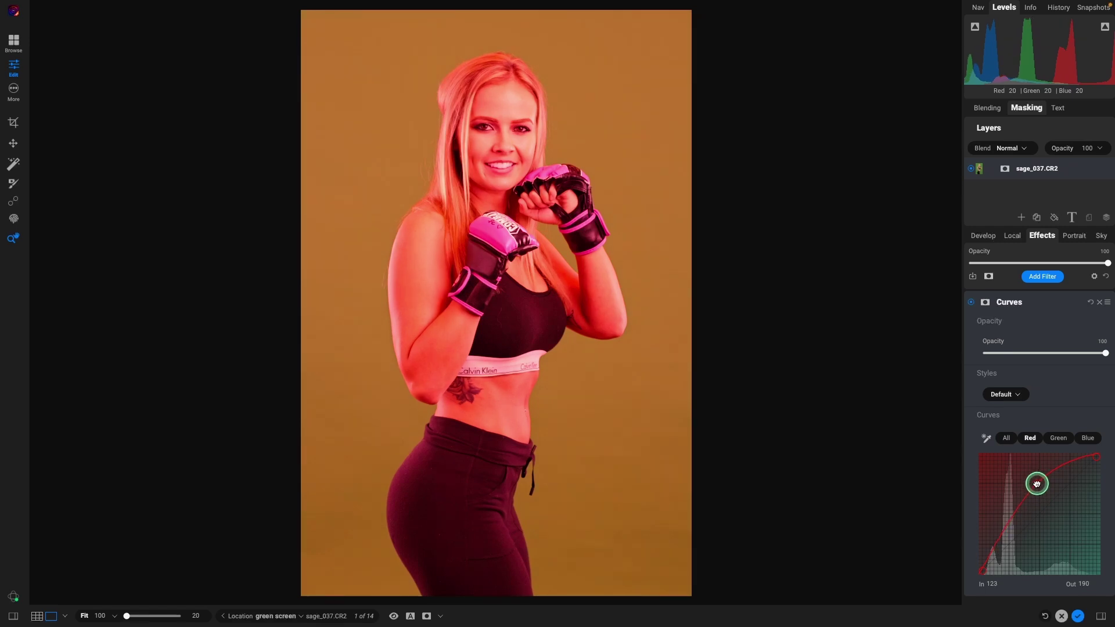
Lower the green curve's midpoint to In 128, Out 99, and raise the blue curve's midpoint to In 128, Out 185
click(1058, 437)
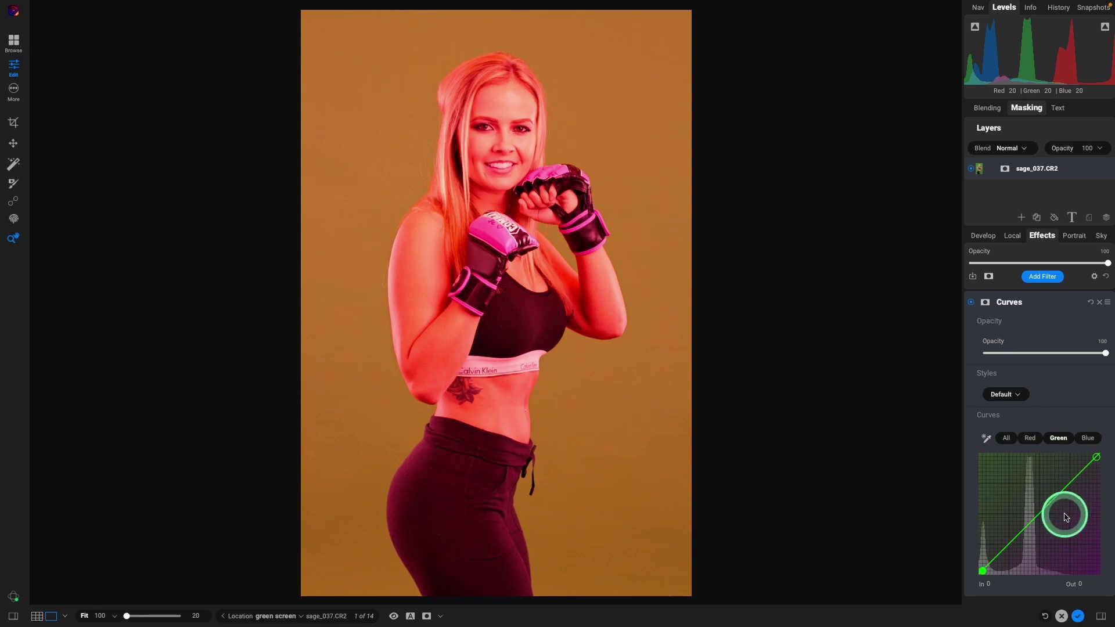
mouse_move(1035, 517)
mouse_down()
mouse_move(1040, 499)
mouse_move(1039, 527)
mouse_up()
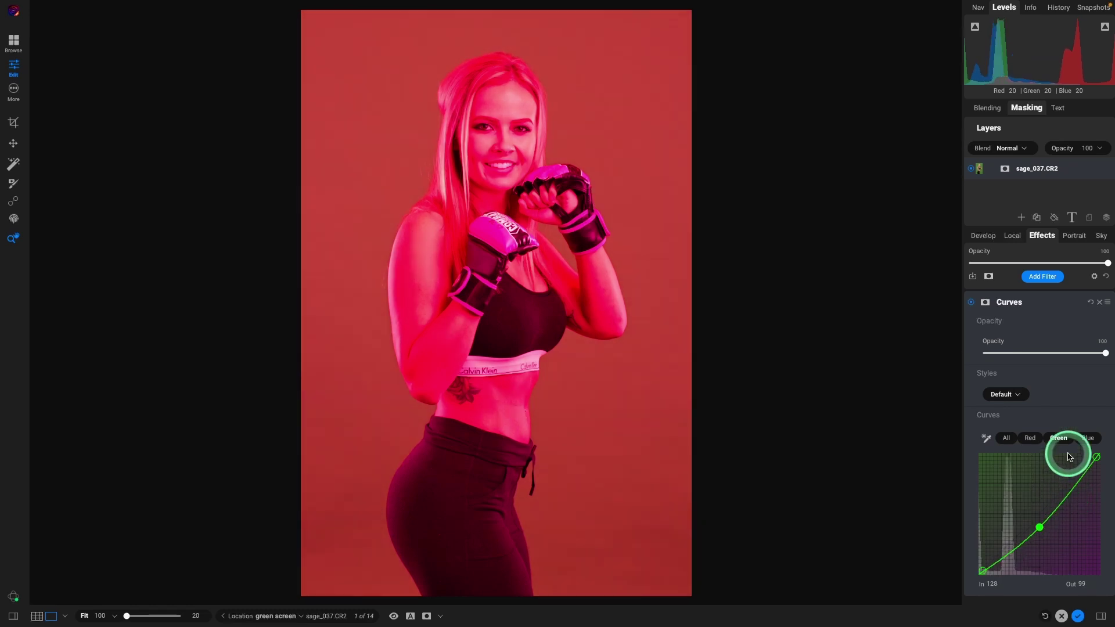
click(1089, 438)
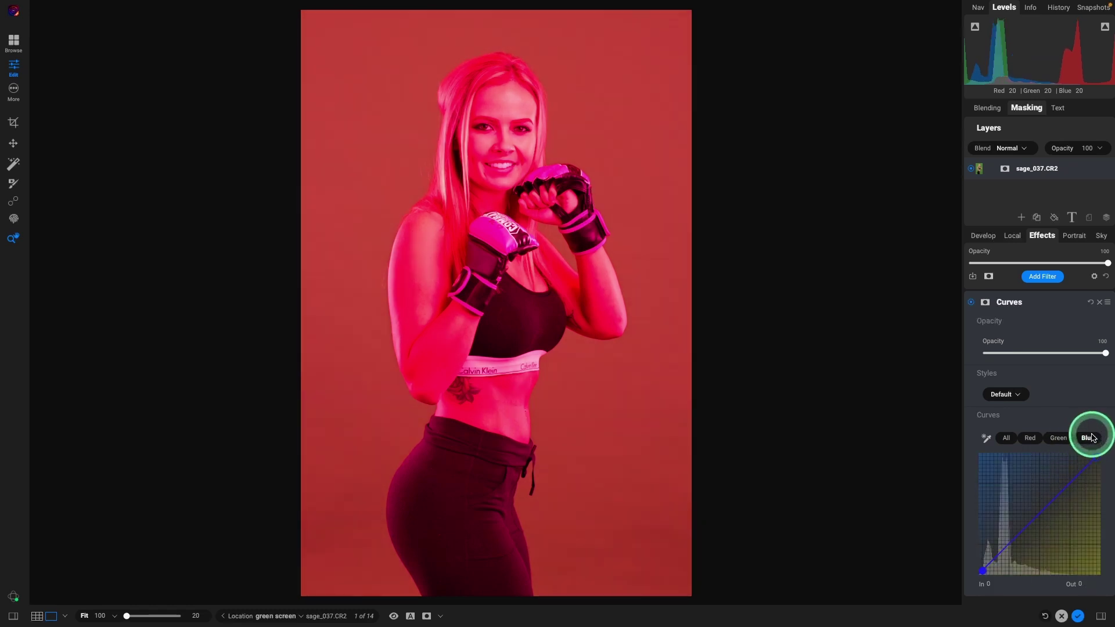
click(1040, 516)
drag(1039, 515, 1040, 487)
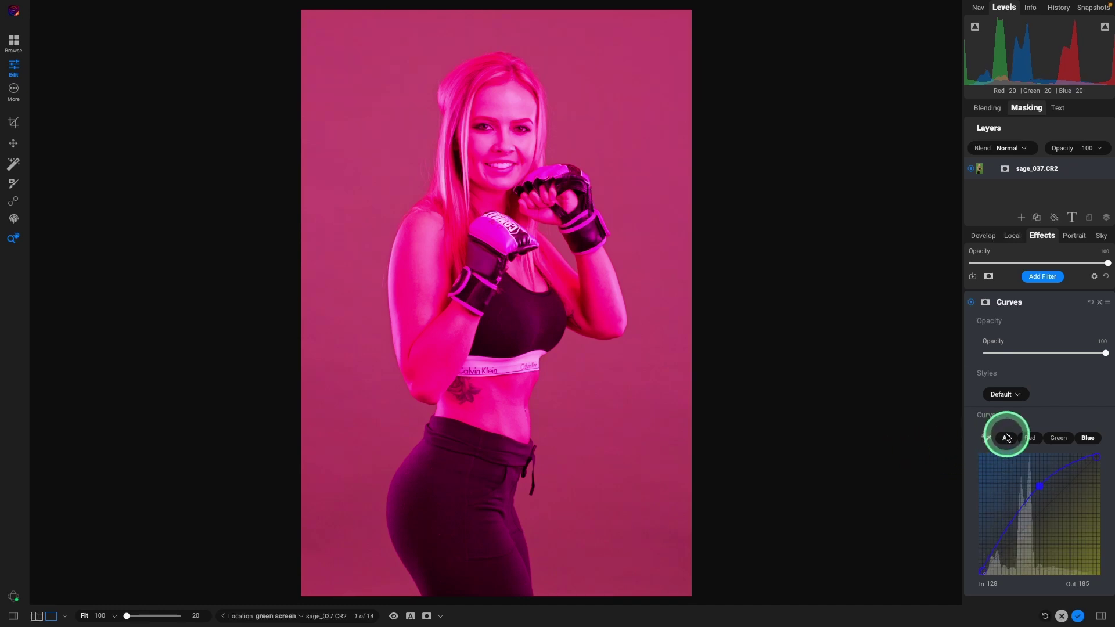
Fine-tune the red channel curve's midpoint to In 128, Out 194
click(1030, 438)
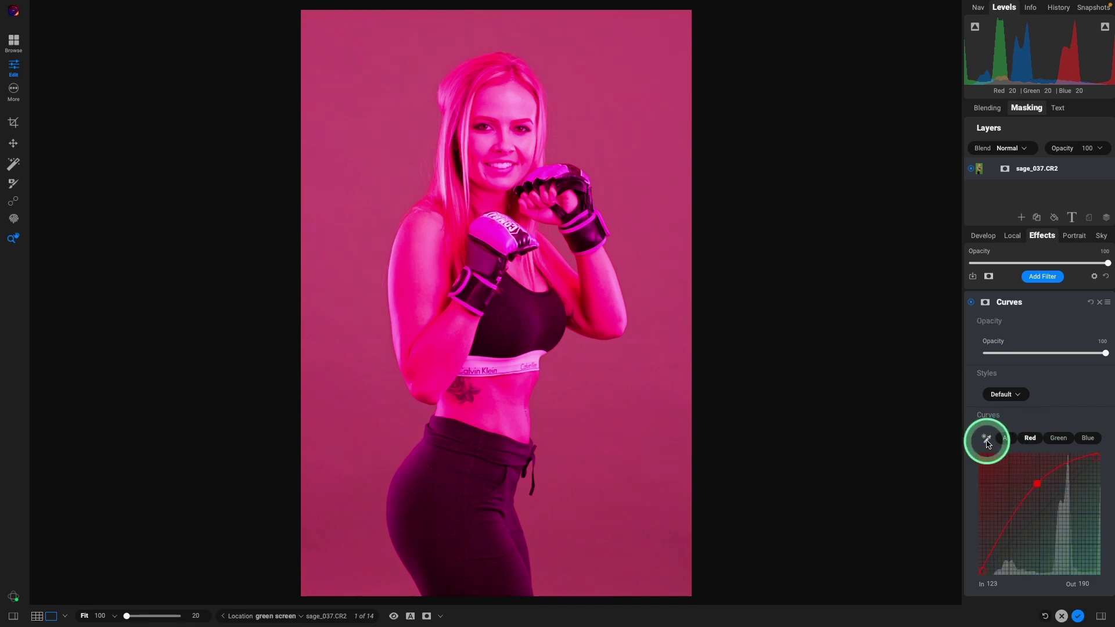
drag(1038, 489, 1039, 482)
click(789, 517)
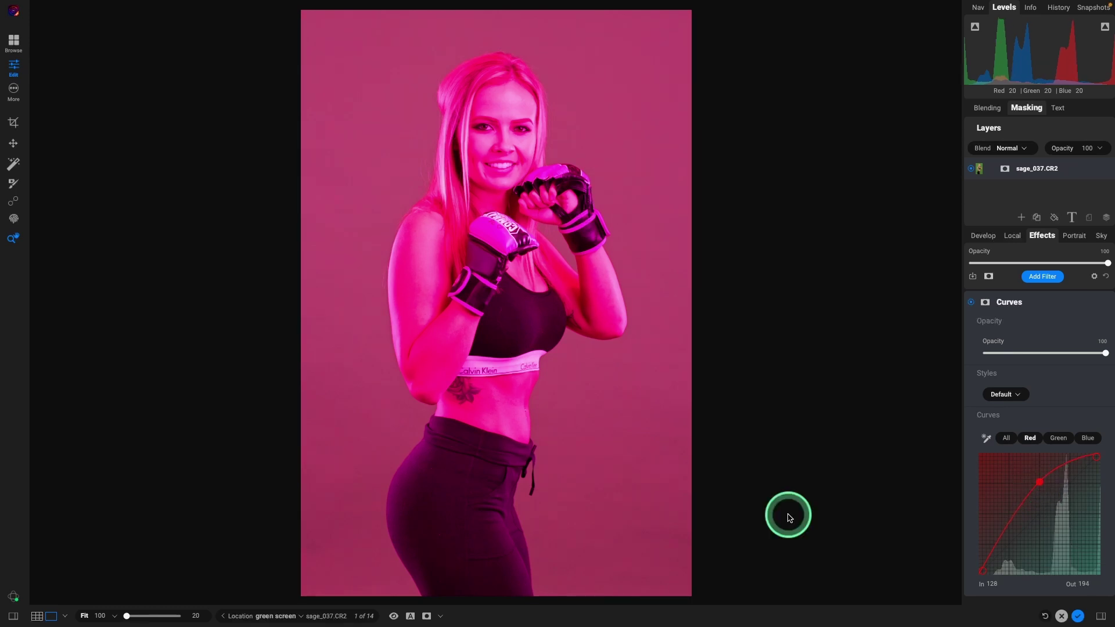
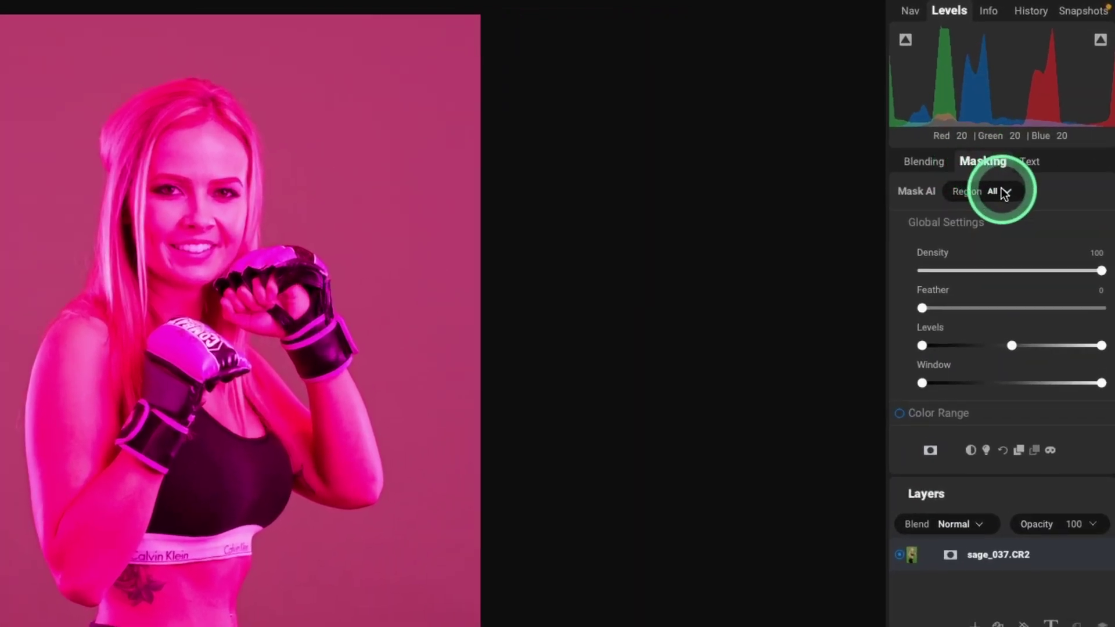
Limit the Curves filter to the photo's background with Mask AI, using Paint In
click(1003, 193)
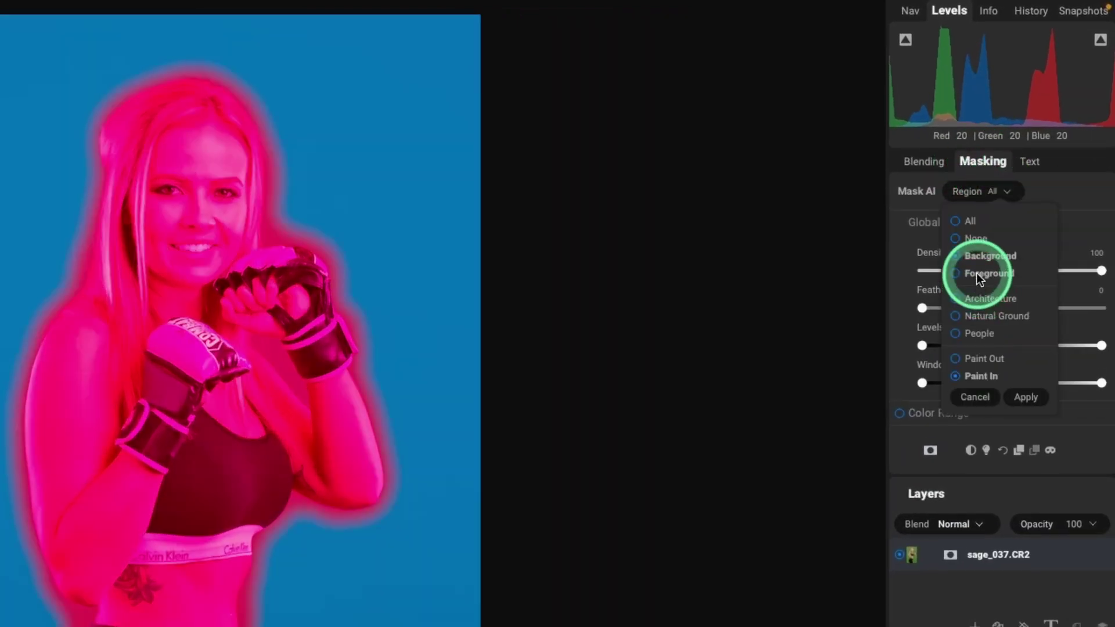
click(974, 376)
click(1028, 397)
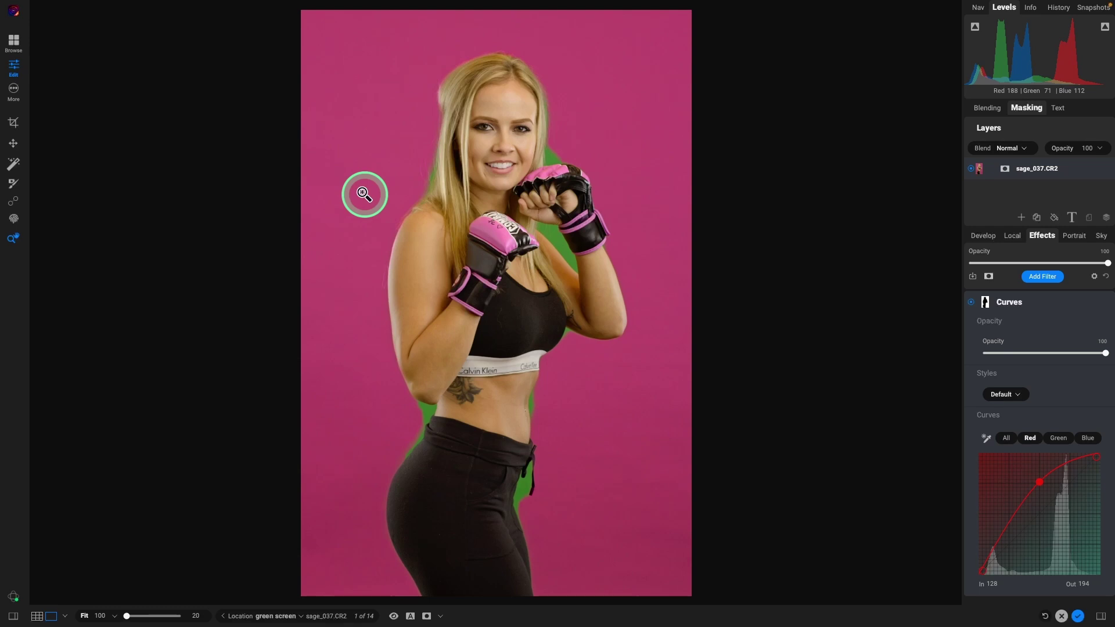
Brush over the leftover green around the waist, drawstring, hair and between the arms to refine the Curves mask
key(b)
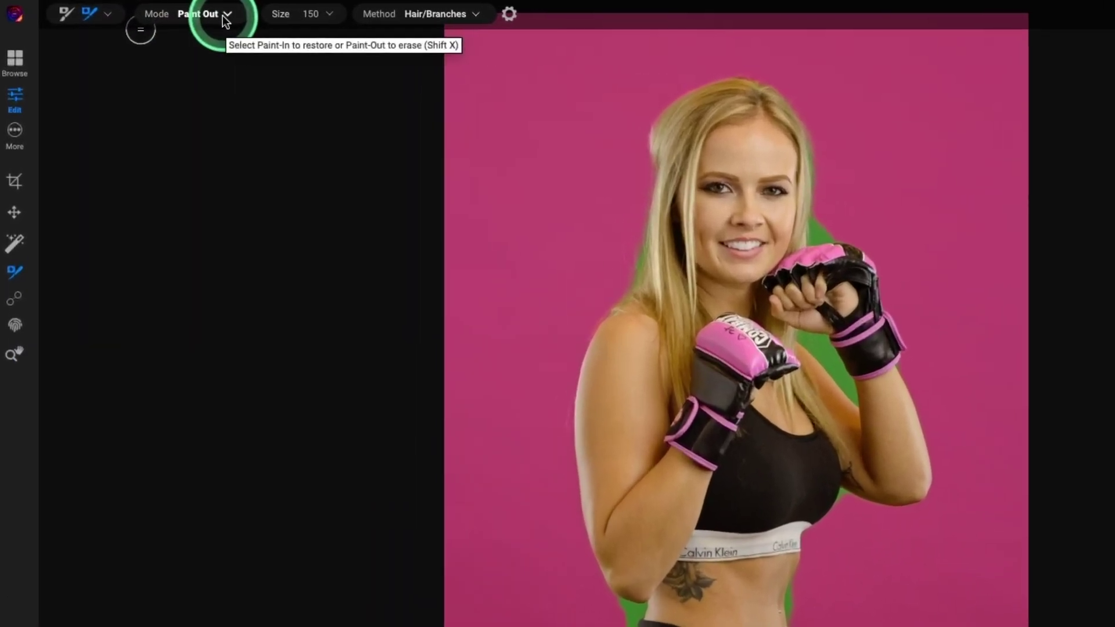
click(151, 12)
click(207, 28)
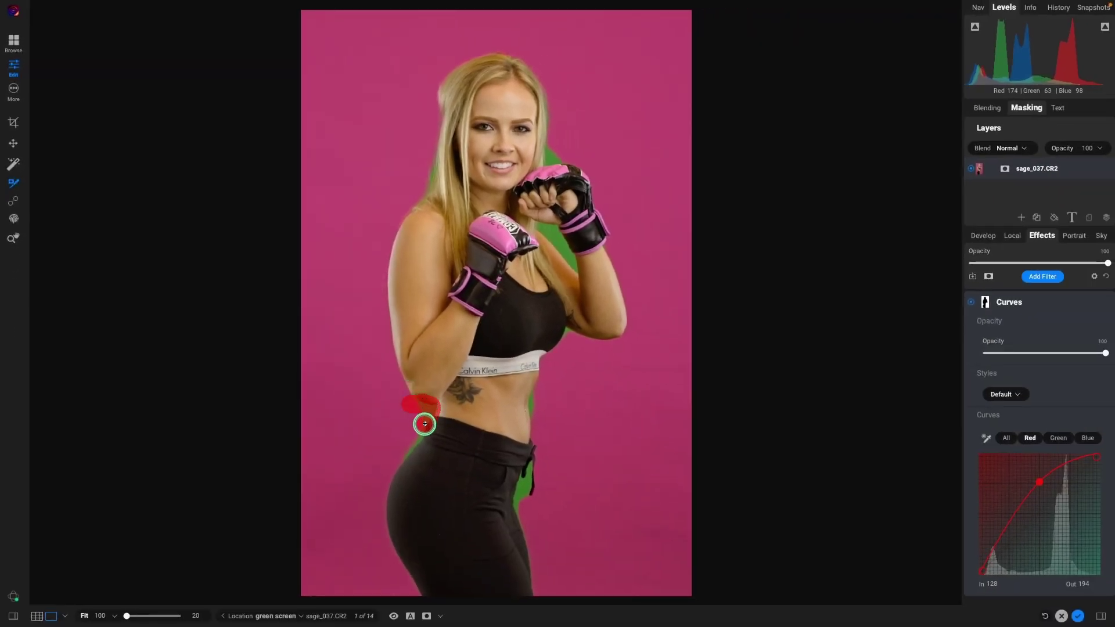
mouse_move(534, 468)
mouse_down()
mouse_move(533, 398)
mouse_move(543, 470)
mouse_move(528, 491)
mouse_up()
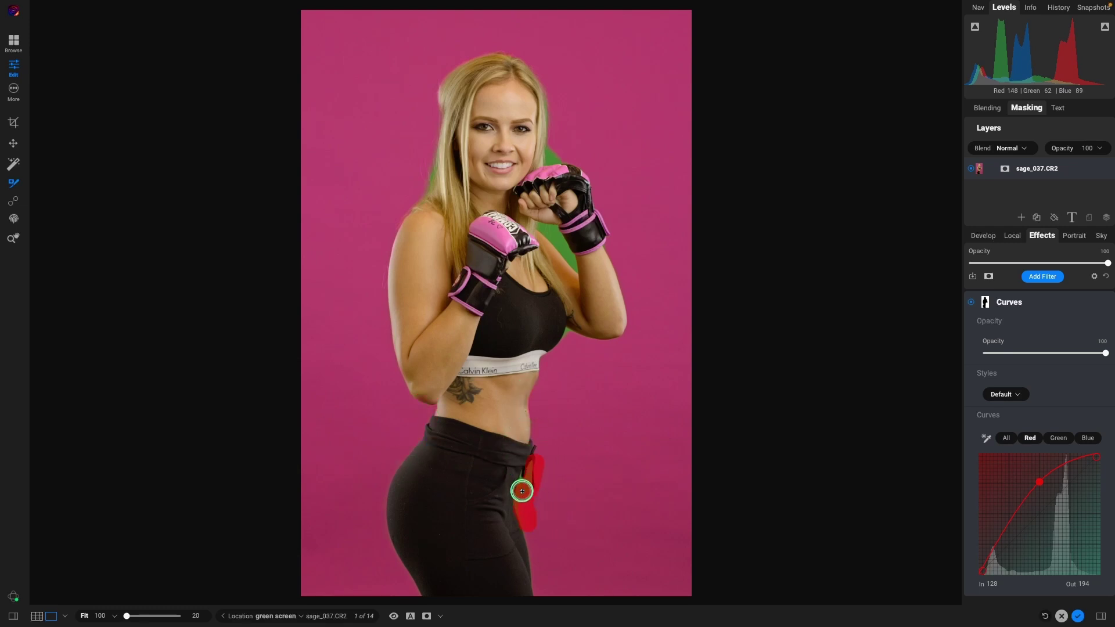
drag(422, 164, 430, 156)
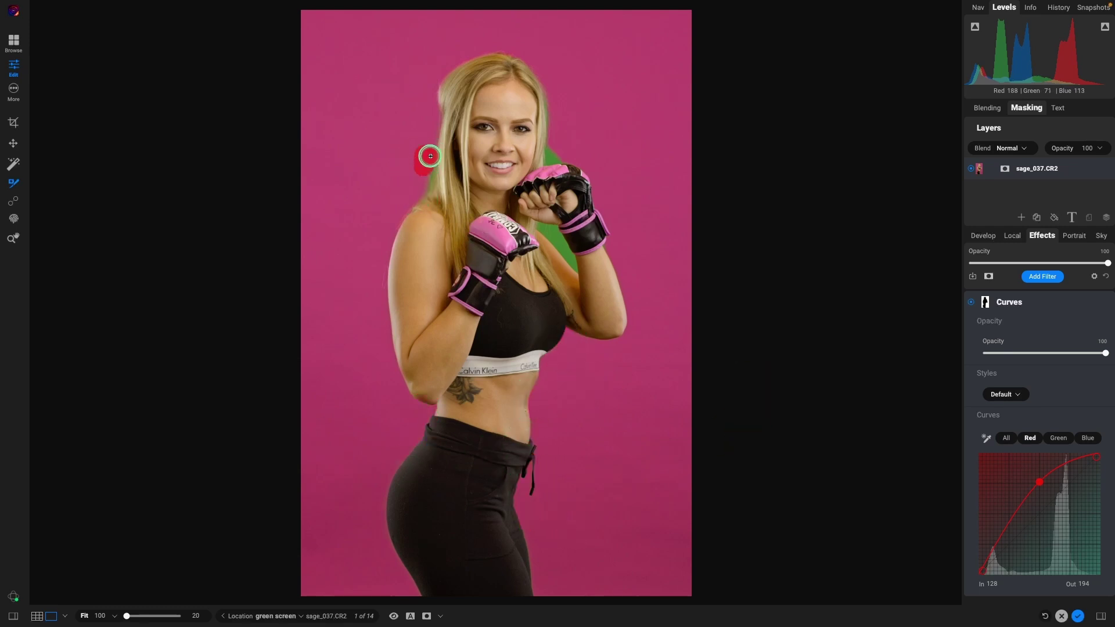
drag(547, 87, 554, 165)
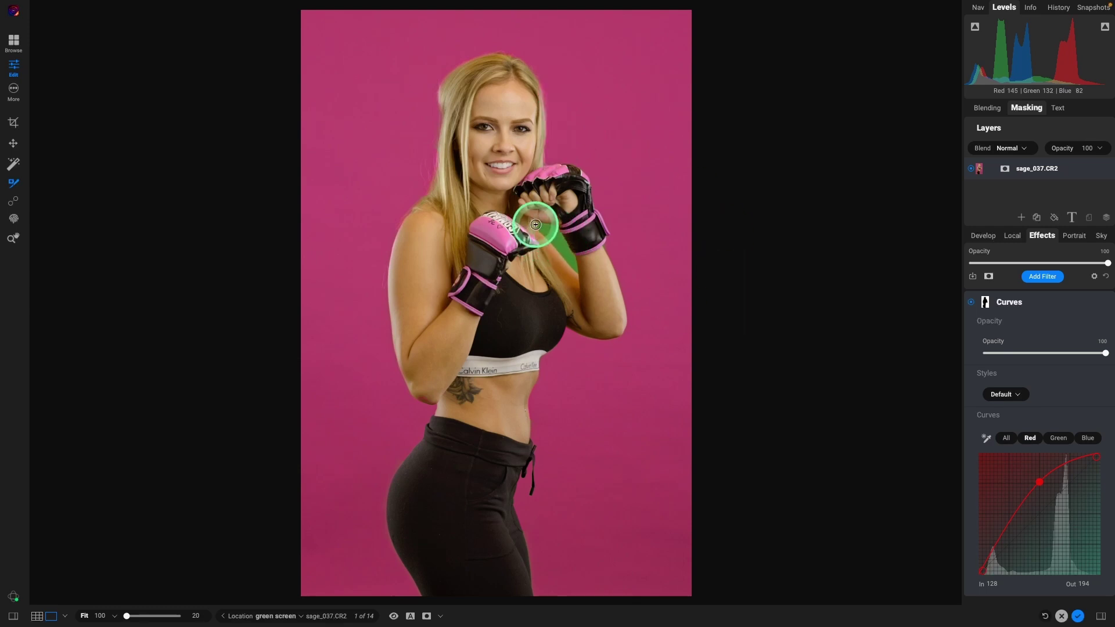
drag(536, 224, 579, 229)
Refine the Curves mask edge along the back of the hips and down both outer edges of the legs
drag(417, 442, 403, 461)
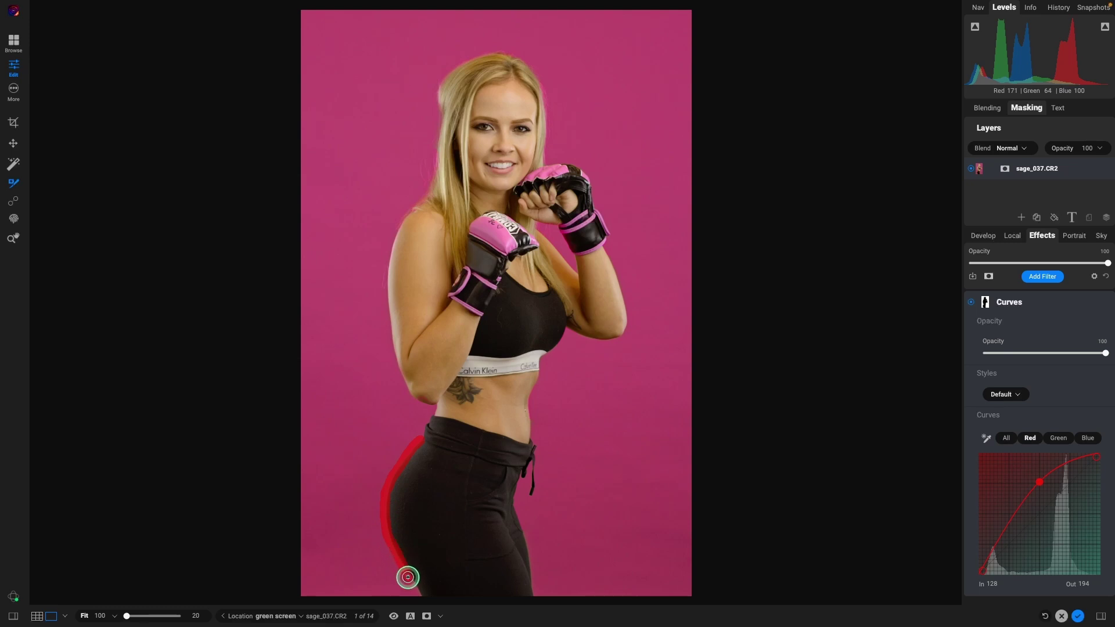
drag(423, 598, 424, 598)
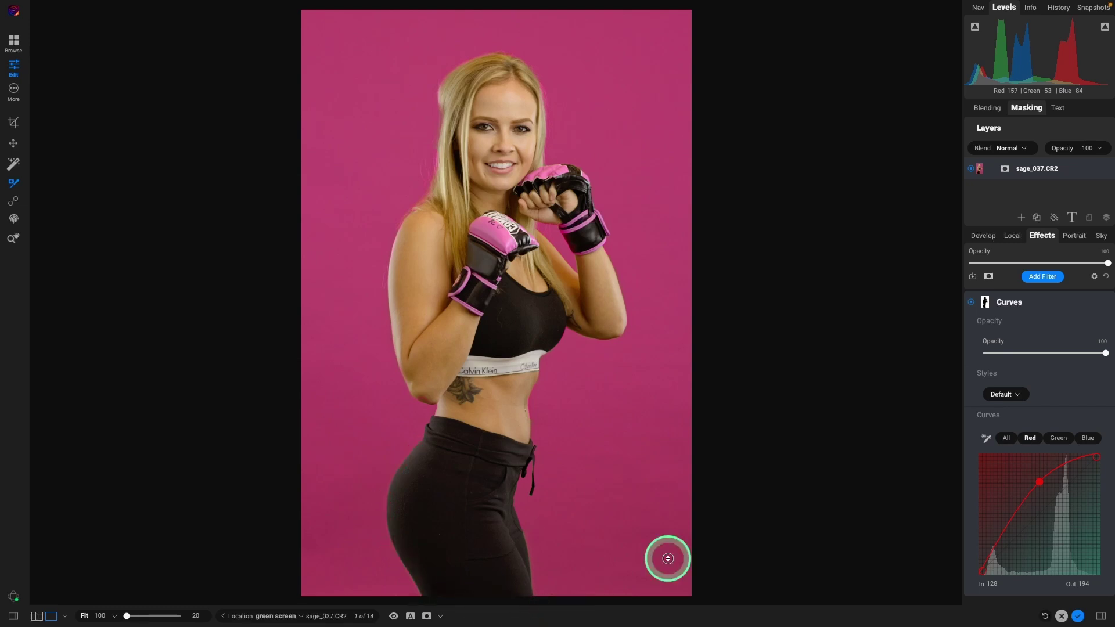
drag(519, 512, 533, 598)
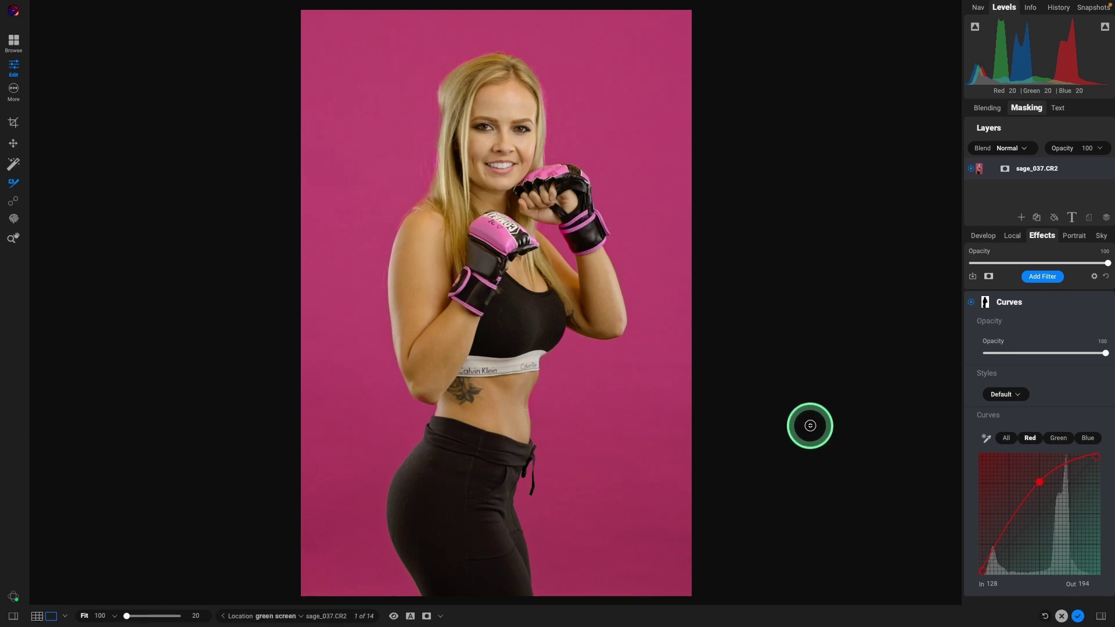
Copy the background mask of the existing Curves filter and add a second Curves filter
click(1029, 304)
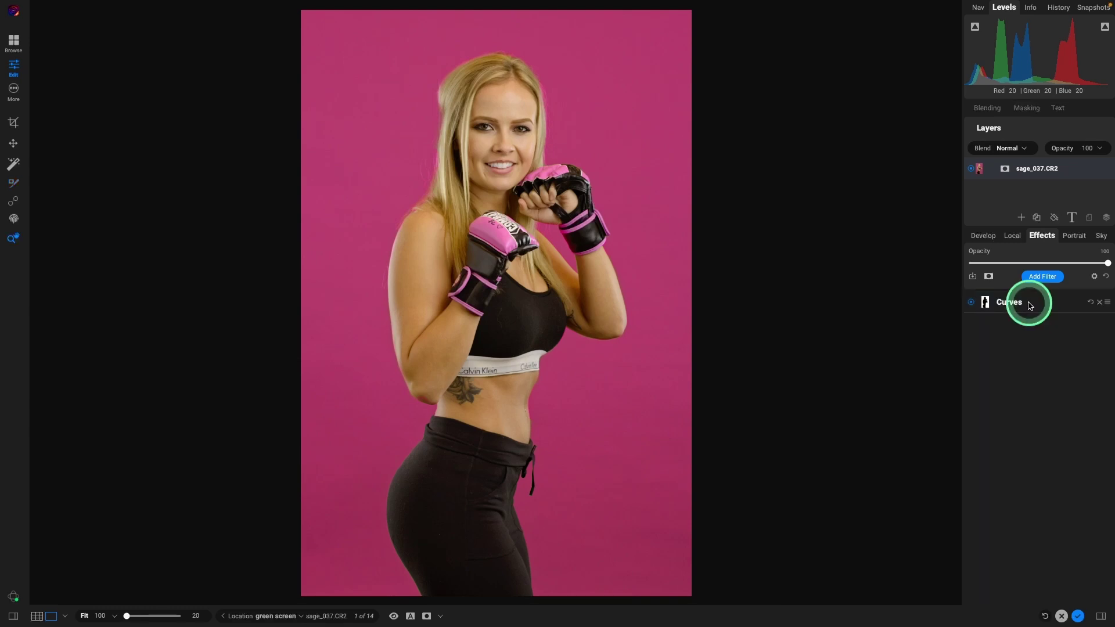
click(986, 303)
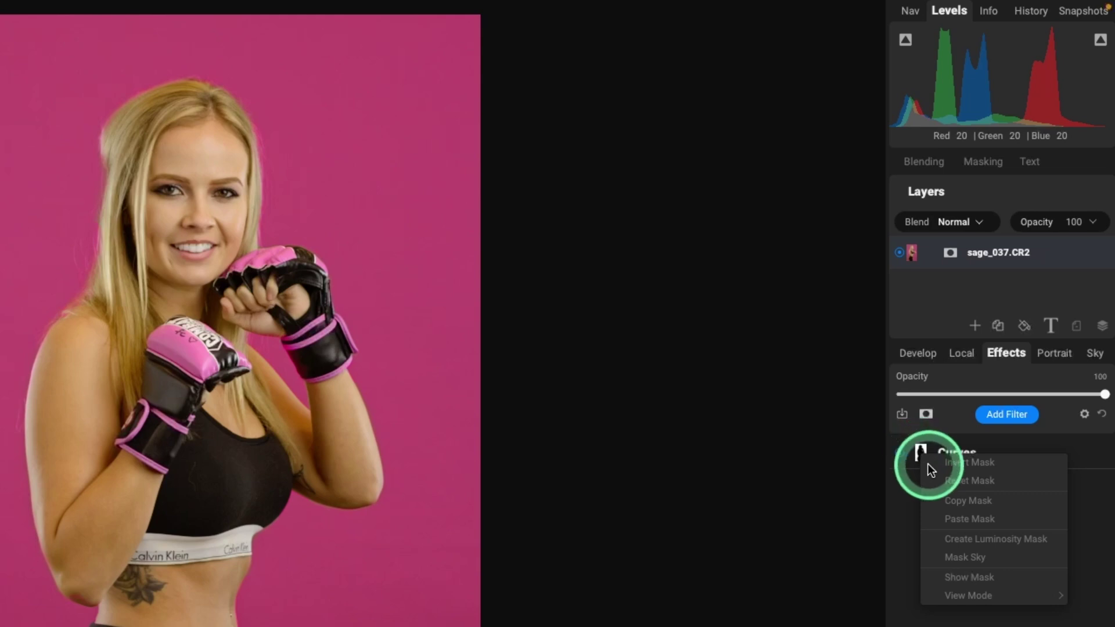
click(967, 503)
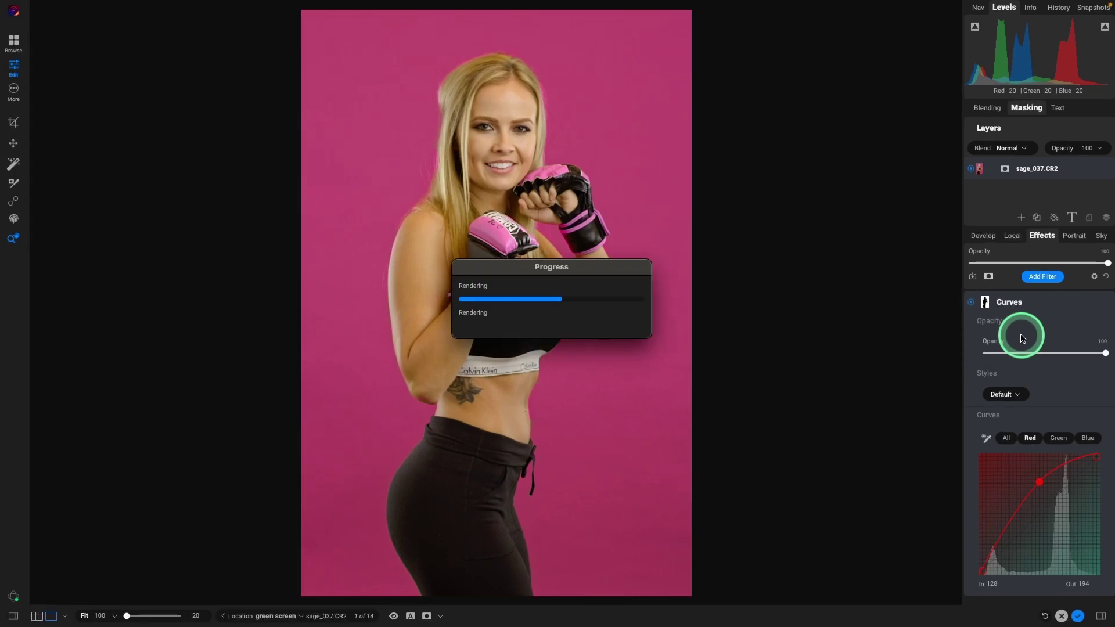
click(1038, 277)
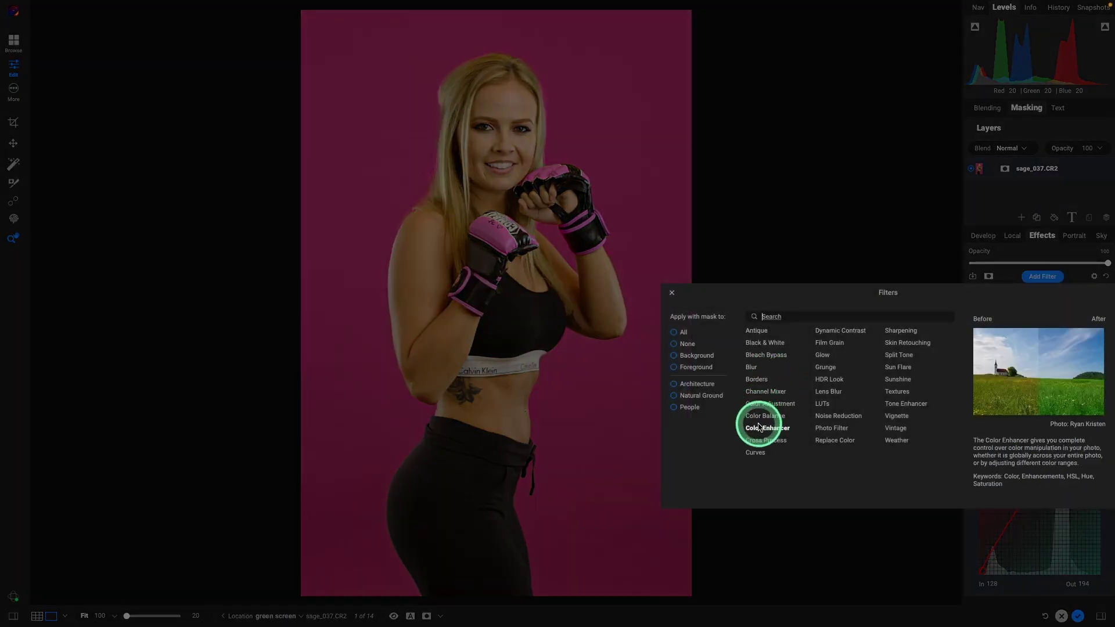
click(756, 452)
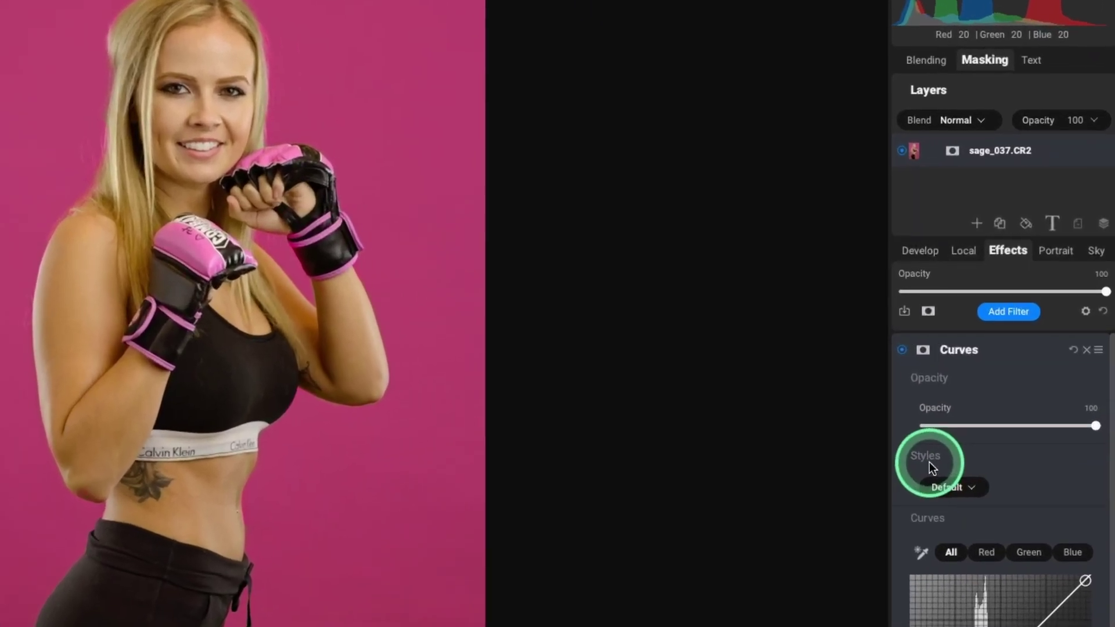
Apply the Lighten Mids style to the second Curves filter and paste the copied background mask onto it
click(967, 490)
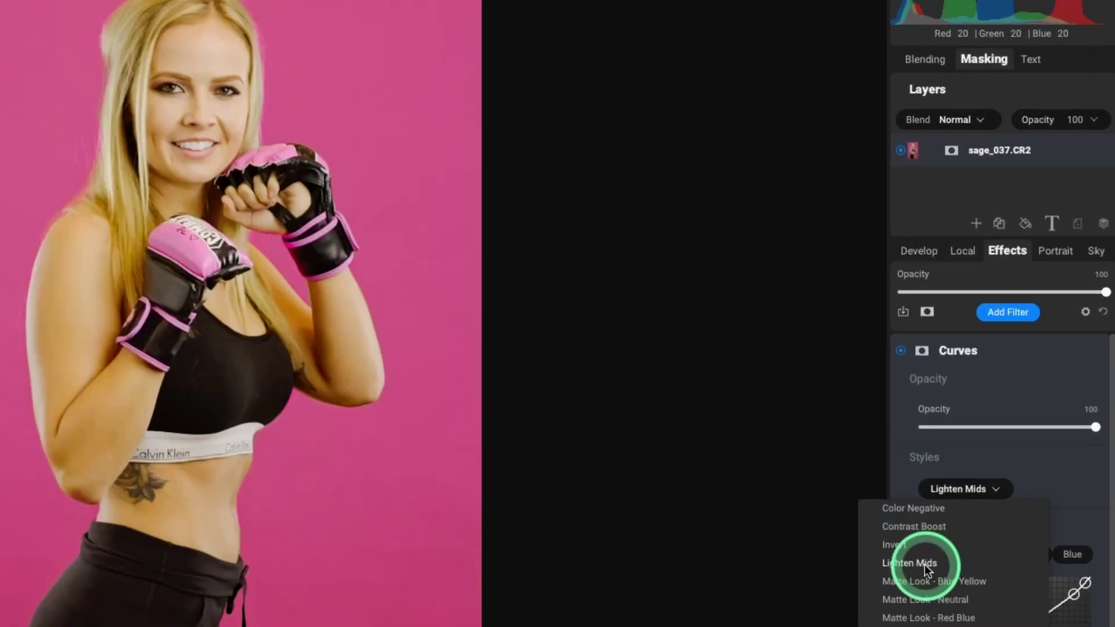
click(924, 564)
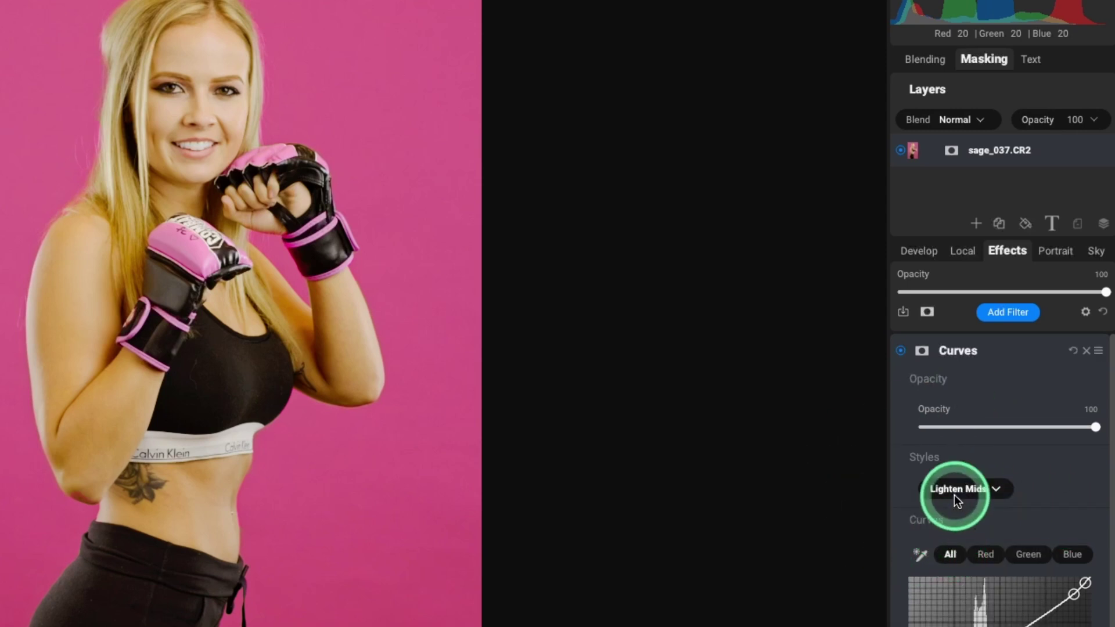
click(922, 352)
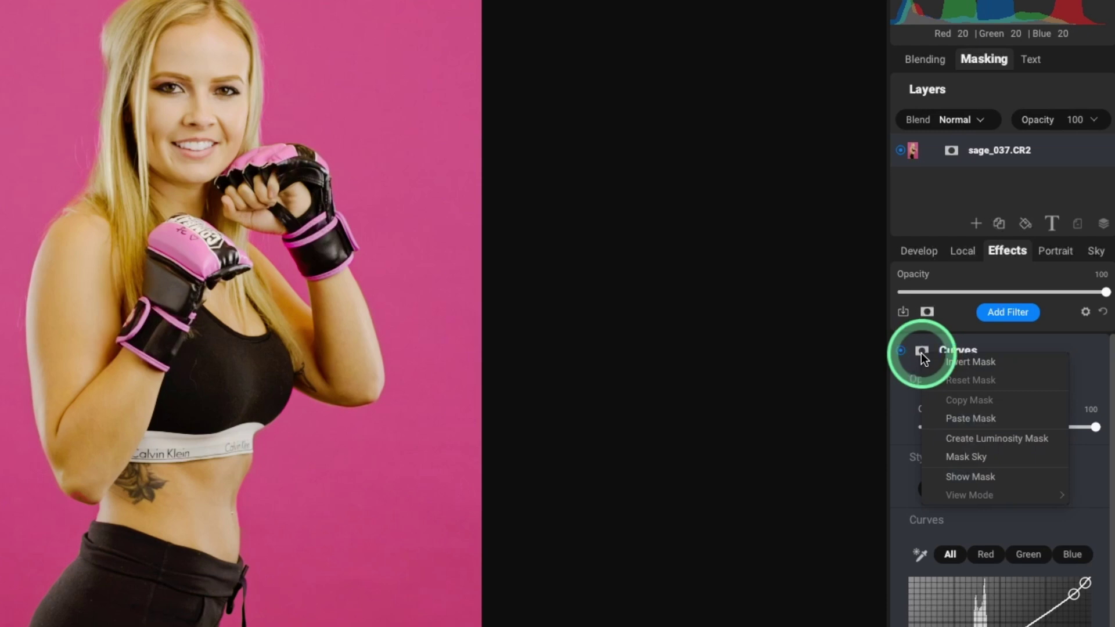
click(983, 419)
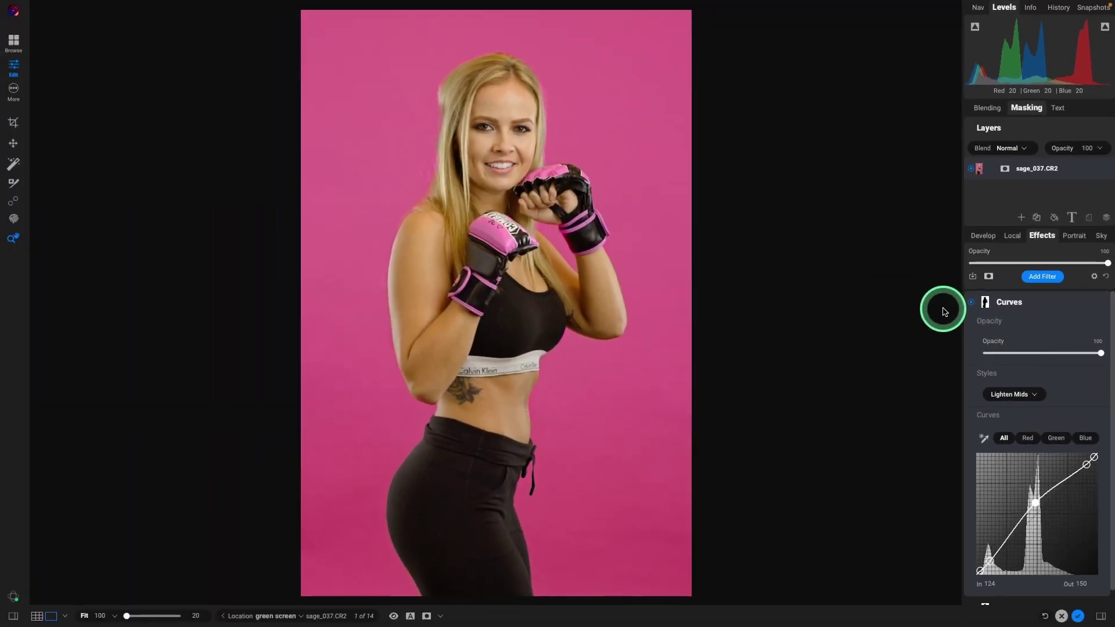
click(972, 302)
click(972, 303)
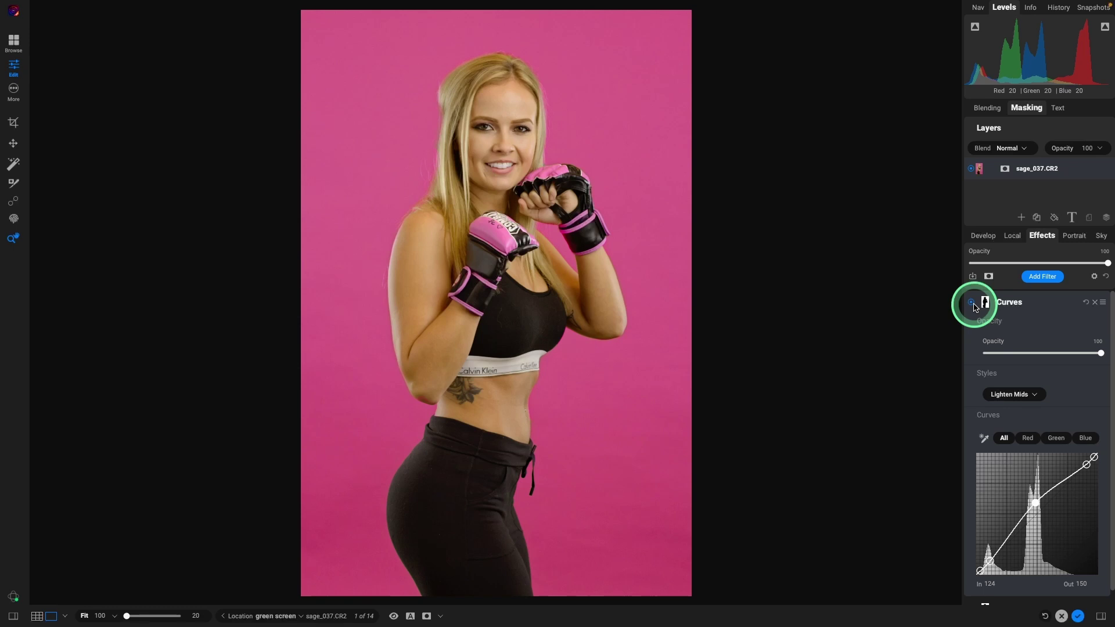
Add a gradient mask with the Edges shape to the second Curves filter, centred on the subject's lower glove
key(shift+b)
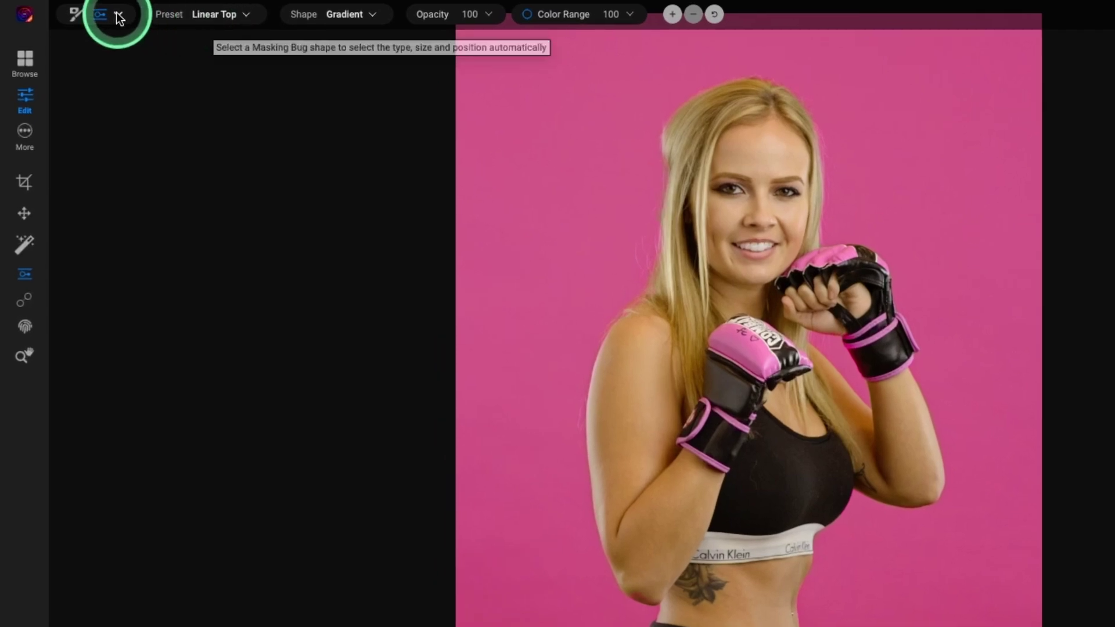
click(118, 16)
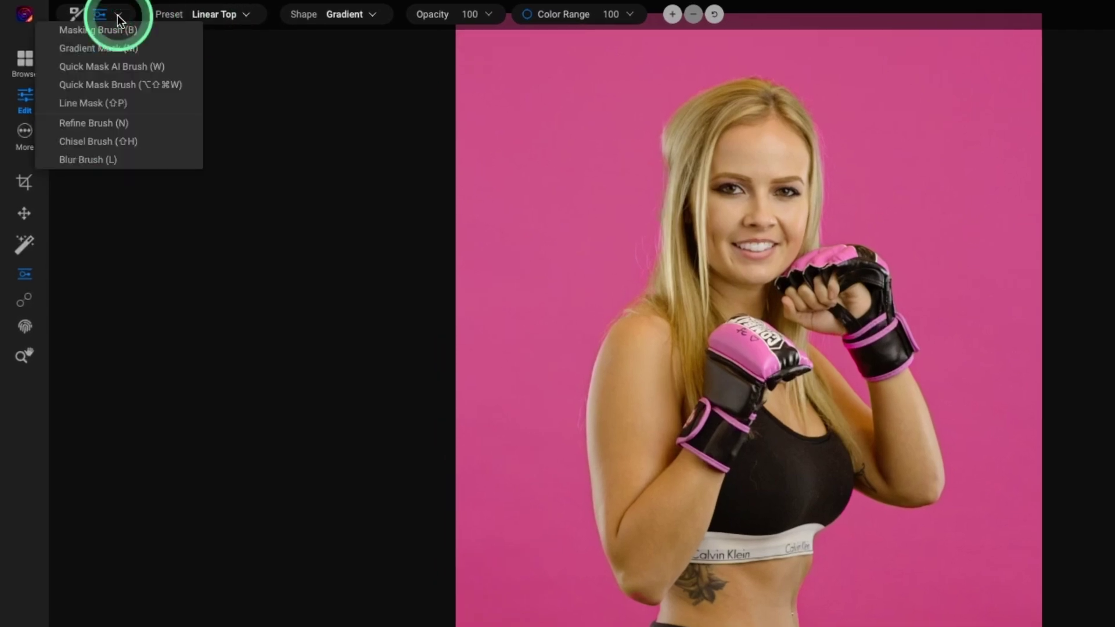
click(104, 103)
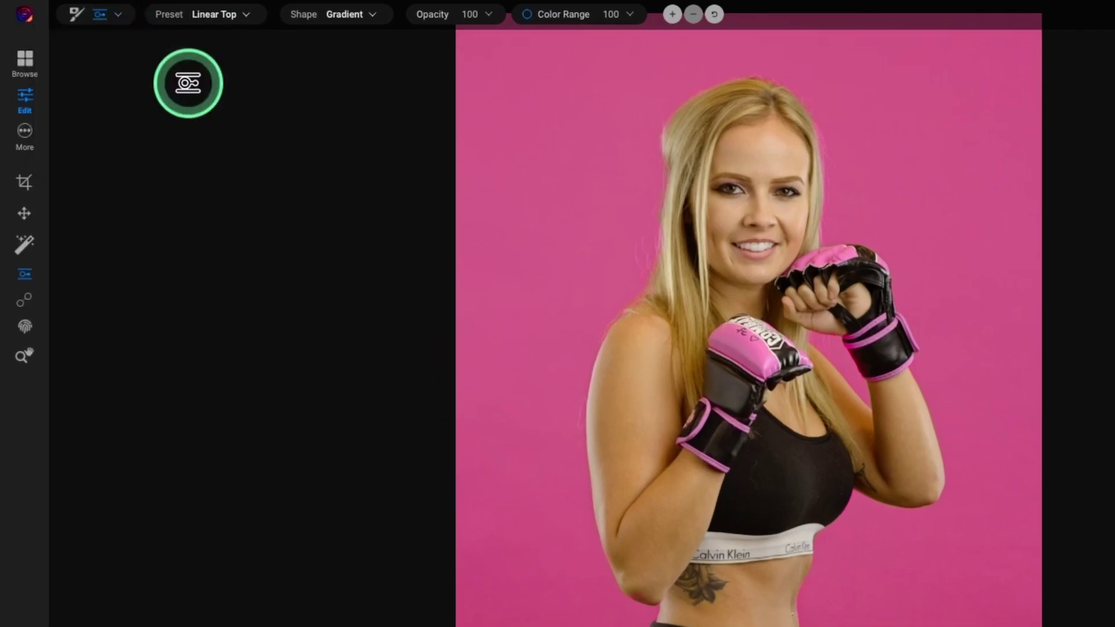
click(351, 15)
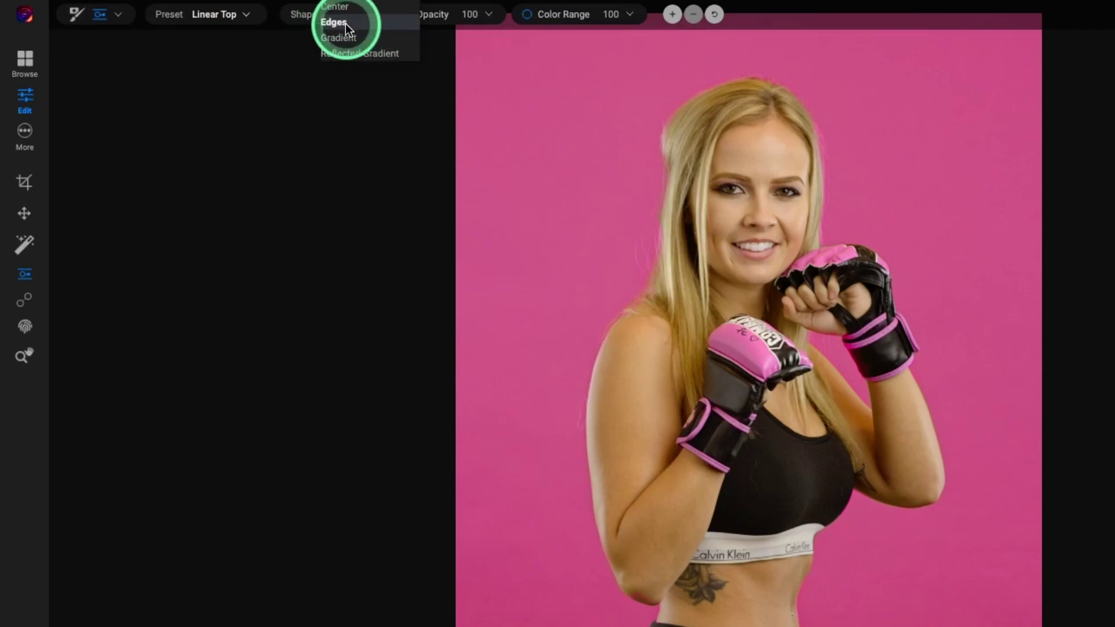
click(343, 22)
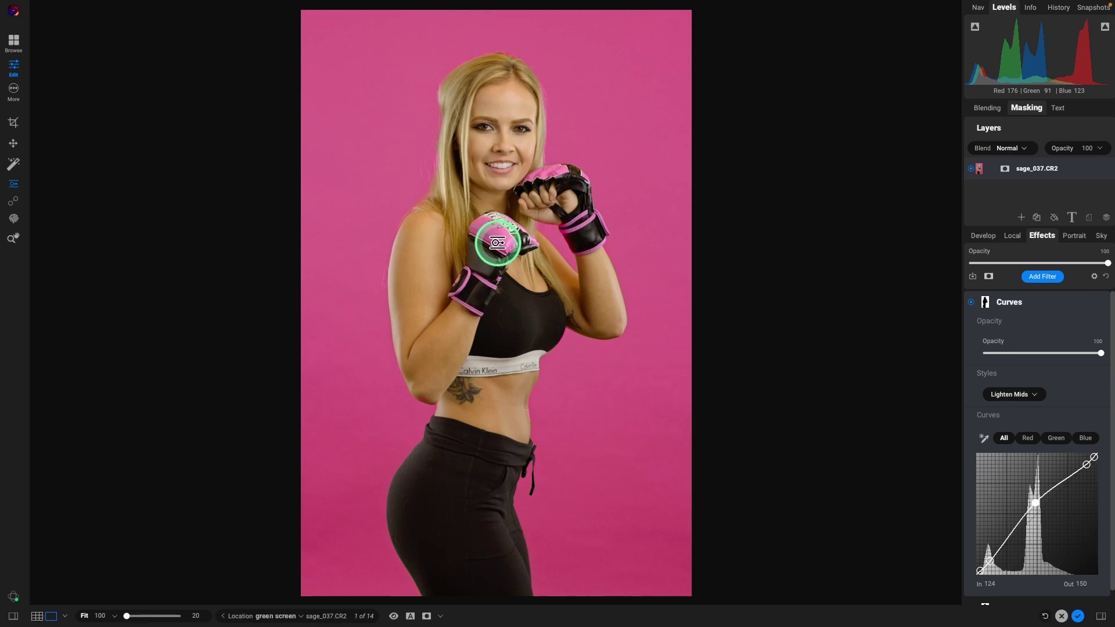
click(497, 243)
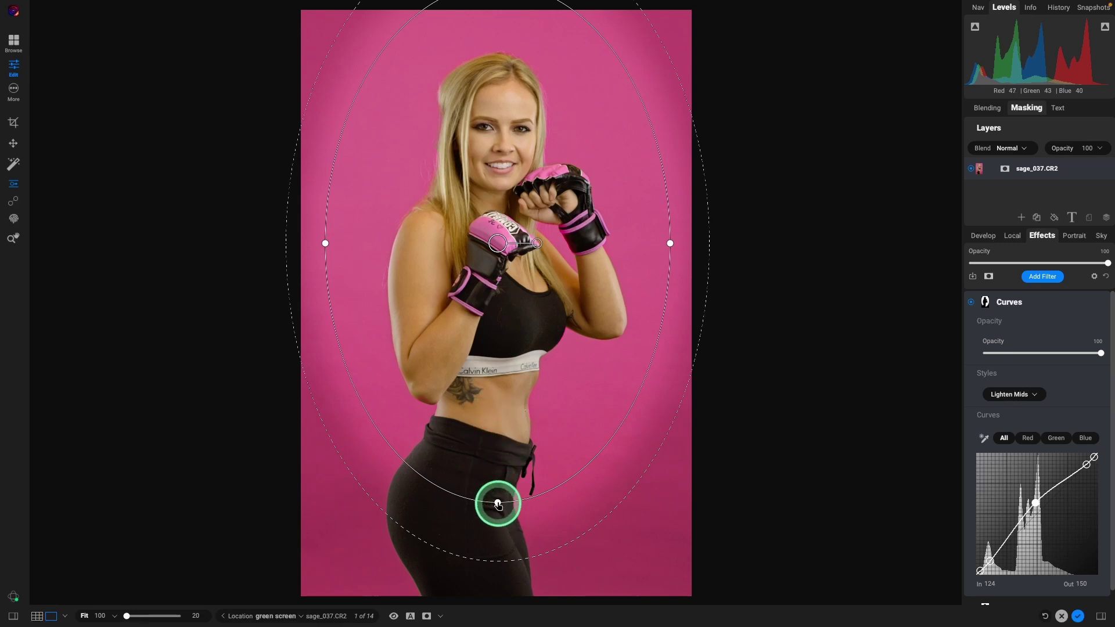
Shrink the gradient mask to a circle around the subject's face and torso, and widen its feather to just past the photo's sides
drag(498, 504, 497, 402)
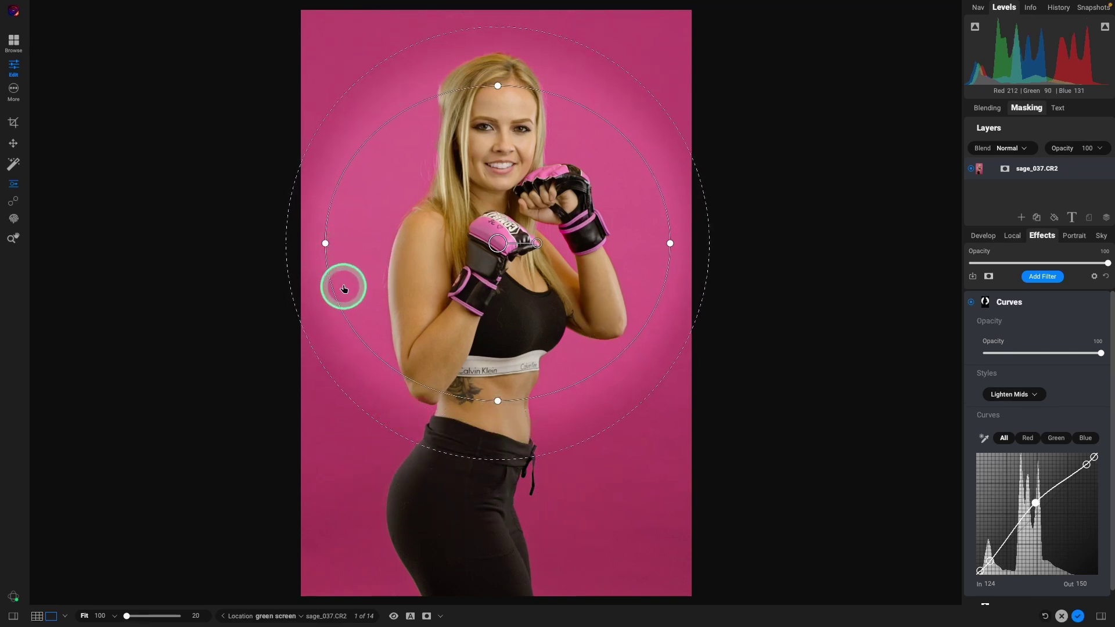
drag(364, 341, 398, 314)
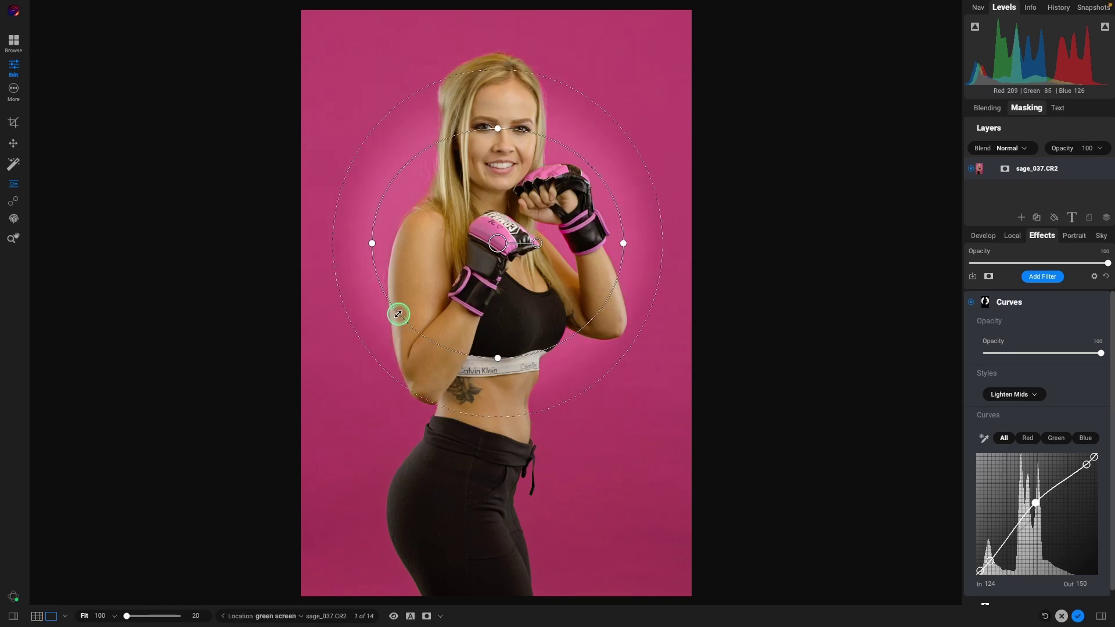
mouse_move(398, 314)
mouse_down()
mouse_move(387, 320)
mouse_move(394, 311)
mouse_up()
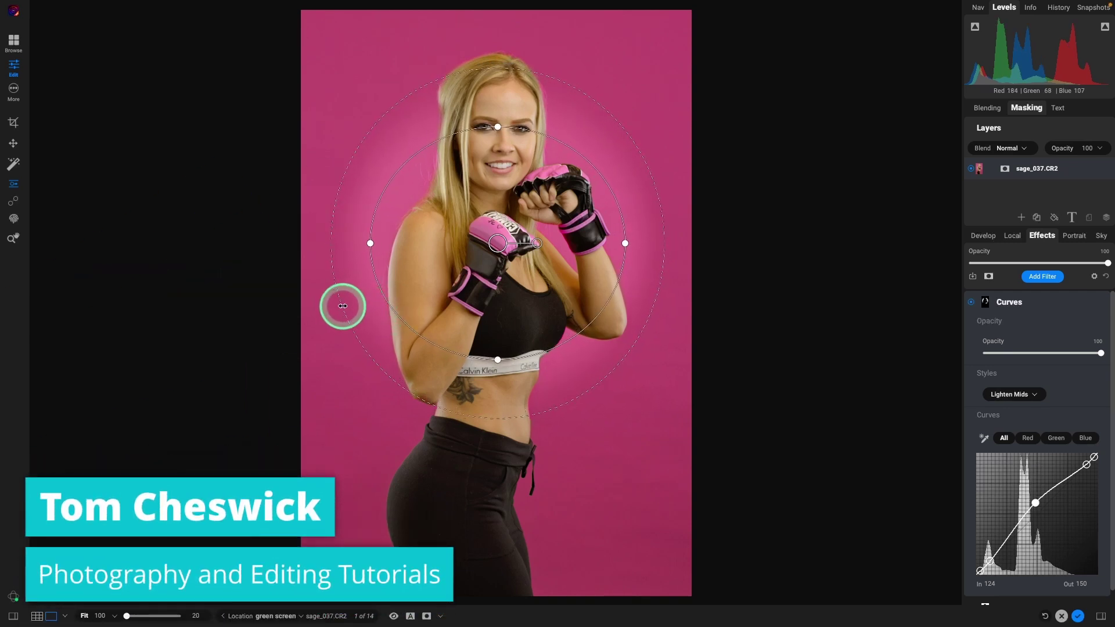
mouse_move(341, 308)
mouse_down()
mouse_move(373, 306)
mouse_move(360, 310)
mouse_up()
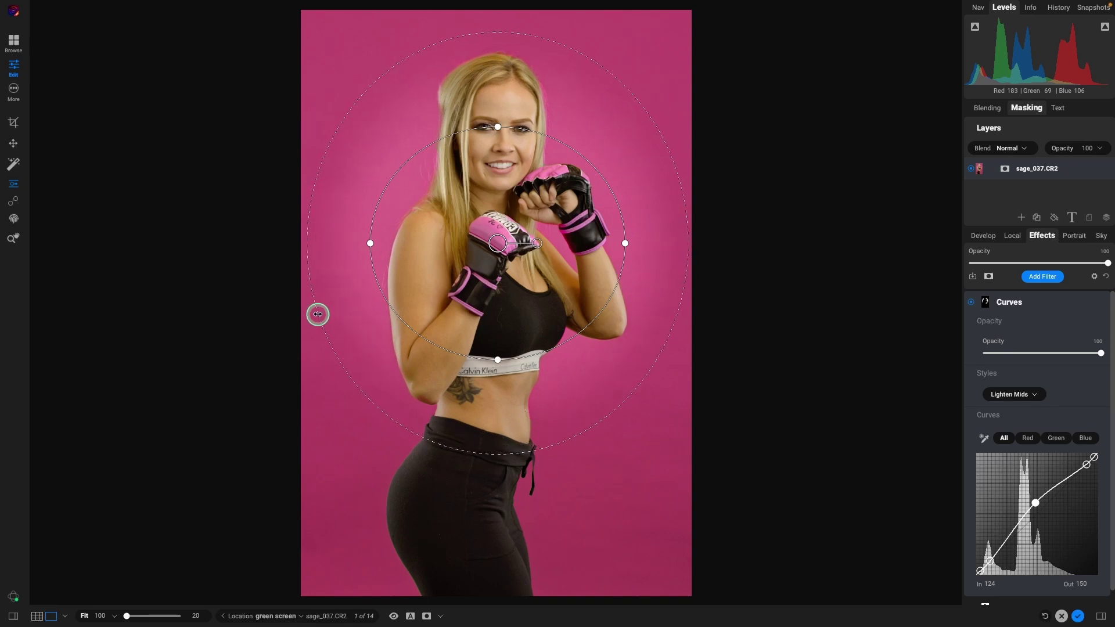
drag(308, 315, 306, 315)
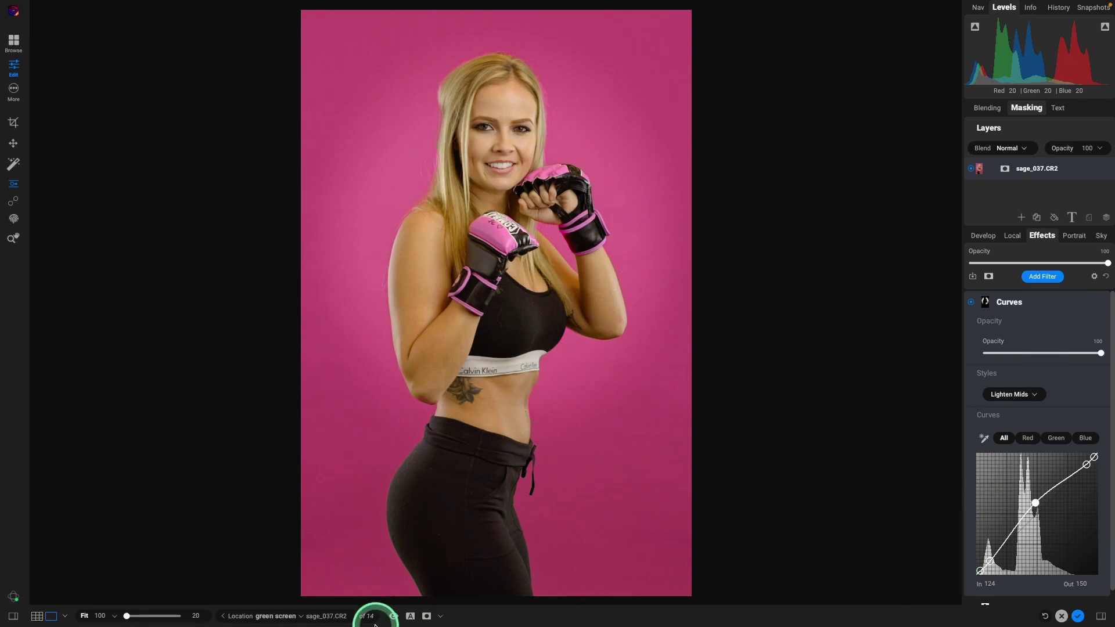
Compare the edited photo with the unedited original, and return to the Browse module
click(393, 617)
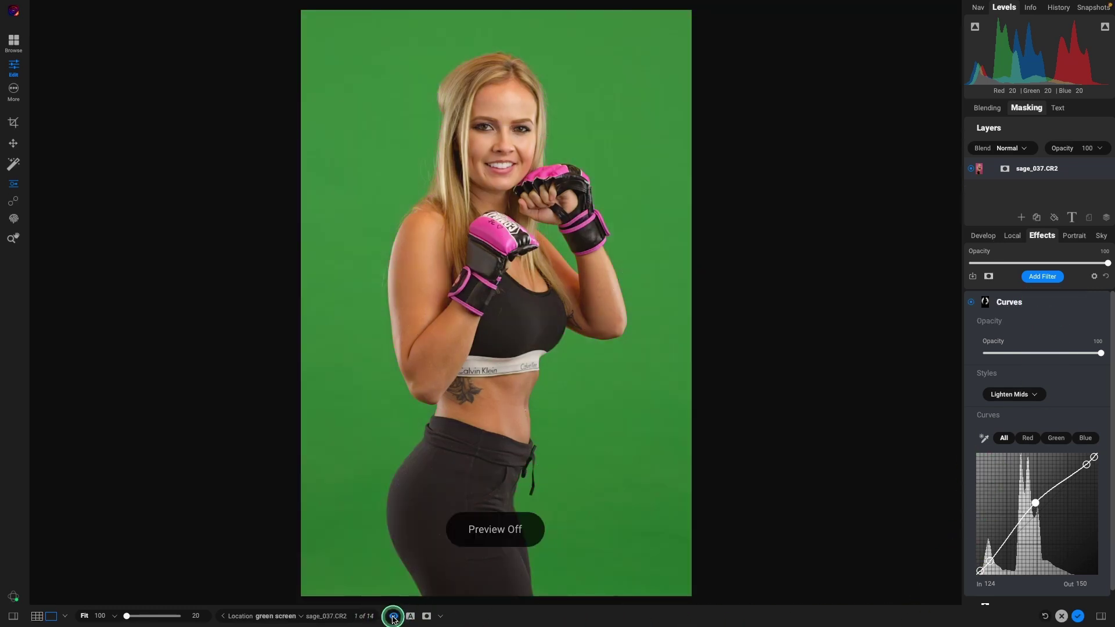
click(393, 616)
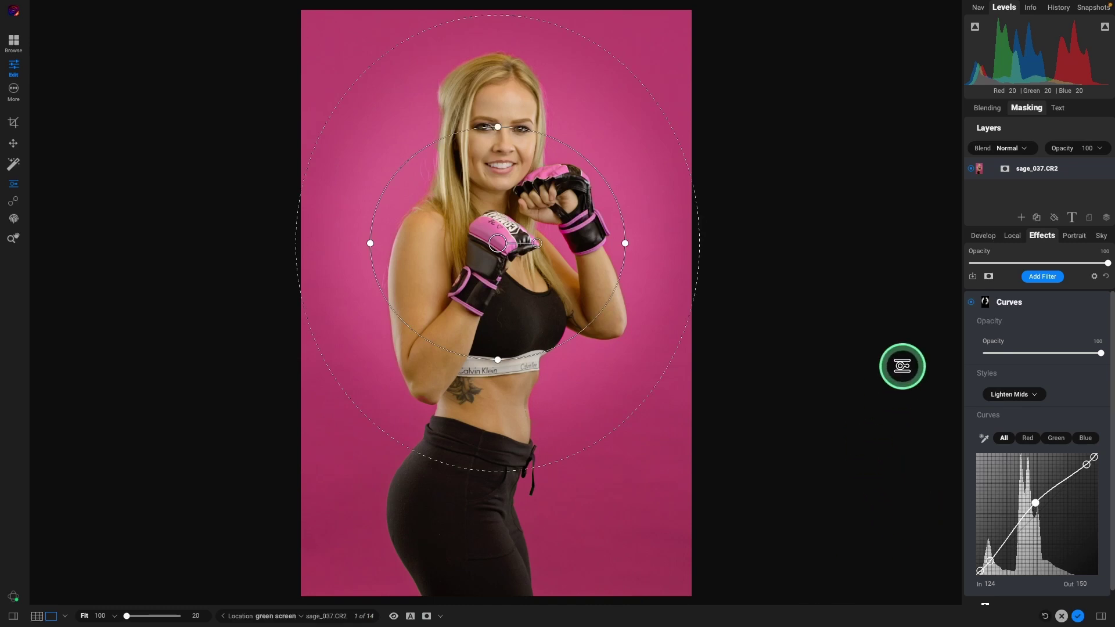
key(ctrl+1)
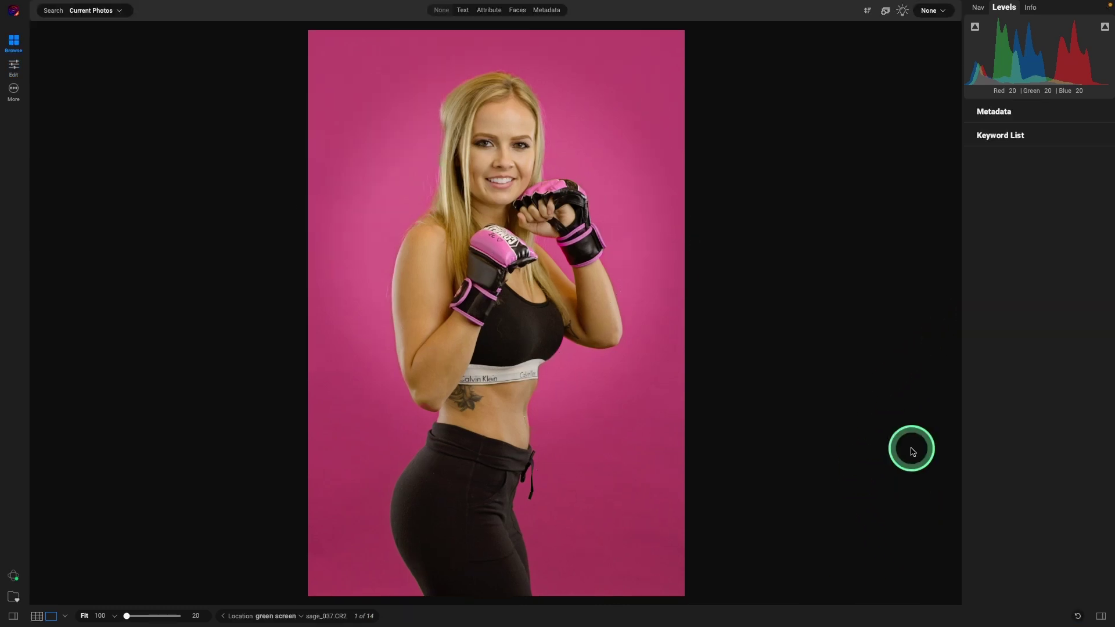